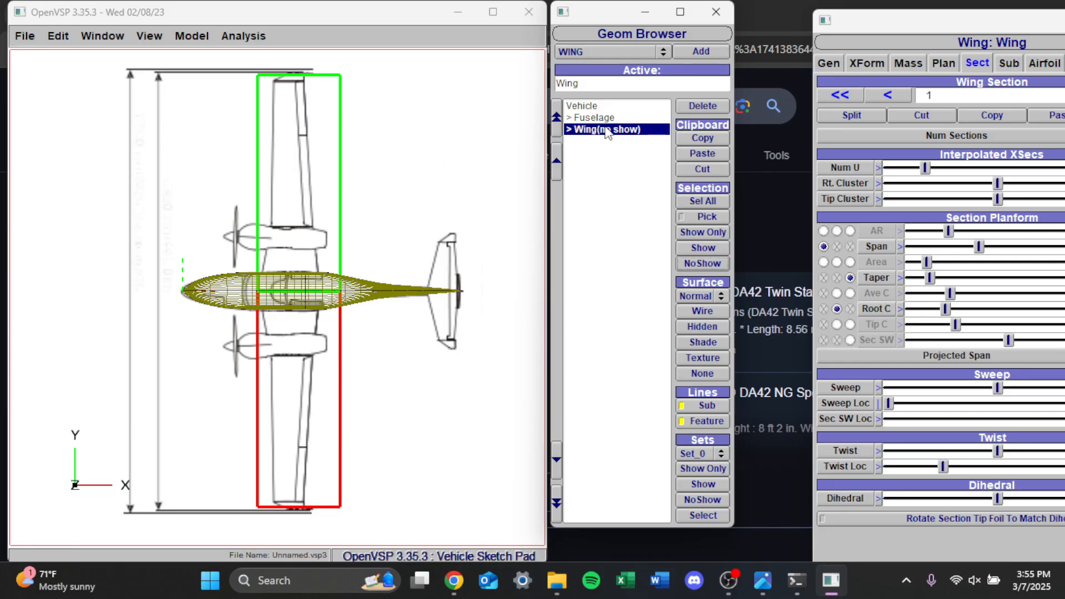
Clear the web browser and other background windows off the desktop and place the wing's geometry window beside the model view
{"action": "left_click_drag", "start_coordinate": [880, 26], "coordinate": [651, 172]}
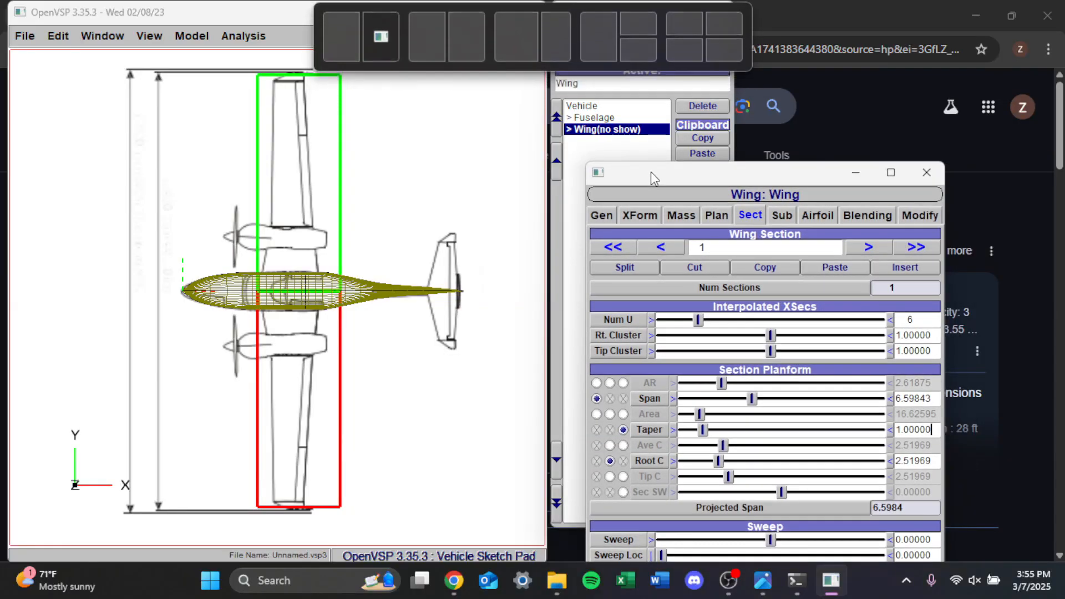
{"action": "left_click_drag", "start_coordinate": [728, 182], "coordinate": [761, 151]}
{"action": "left_click", "coordinate": [993, 16]}
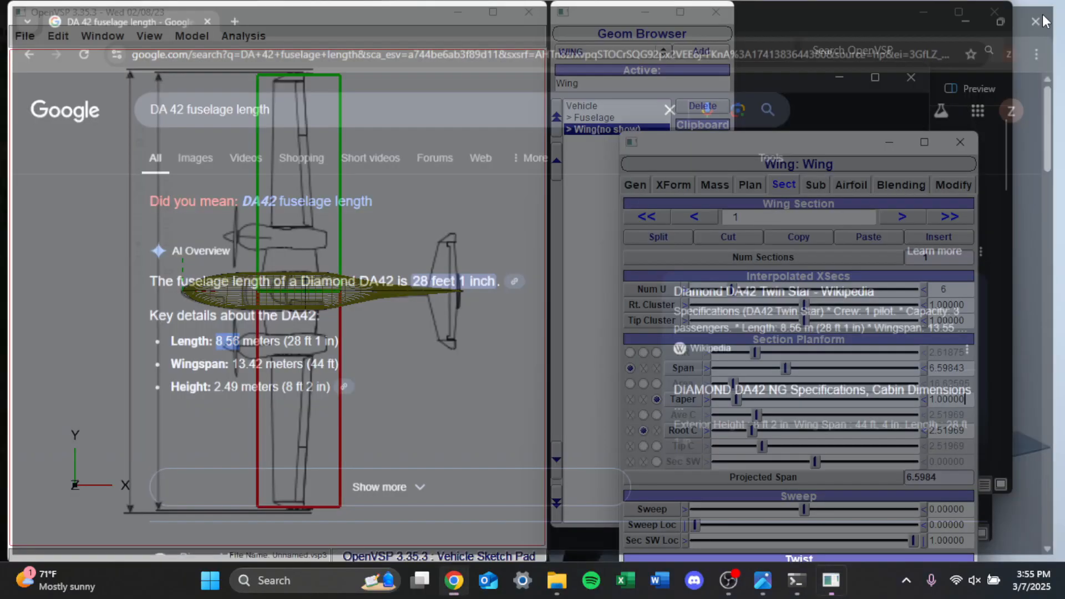
{"action": "left_click", "coordinate": [992, 14]}
{"action": "left_click", "coordinate": [840, 76]}
{"action": "left_click", "coordinate": [973, 63]}
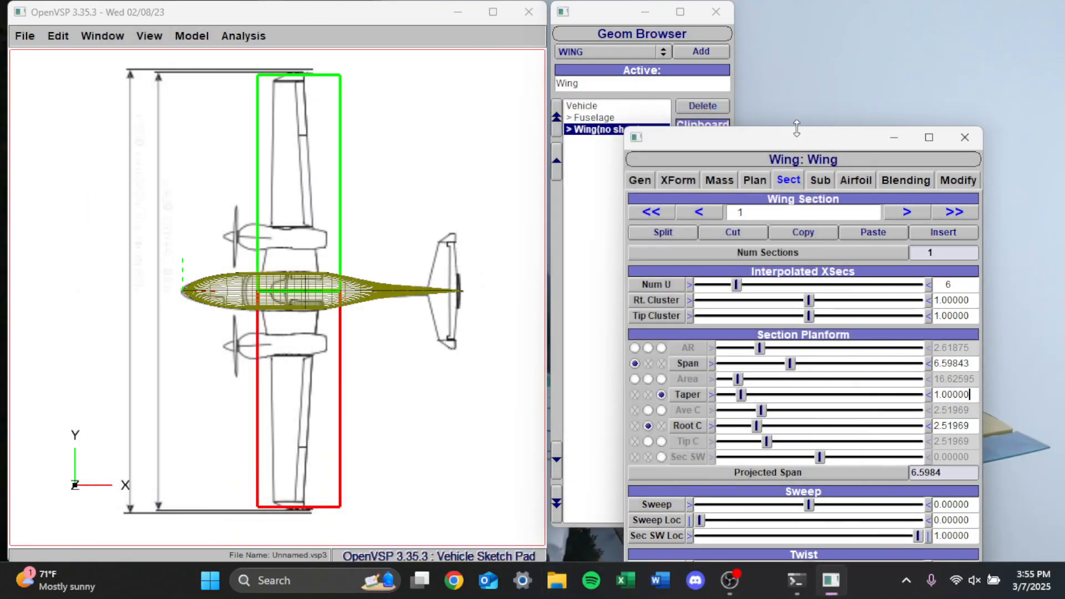
{"action": "mouse_move", "coordinate": [773, 144]}
{"action": "left_mouse_down"}
{"action": "mouse_move", "coordinate": [821, 62]}
{"action": "mouse_move", "coordinate": [716, 33]}
{"action": "left_mouse_up"}
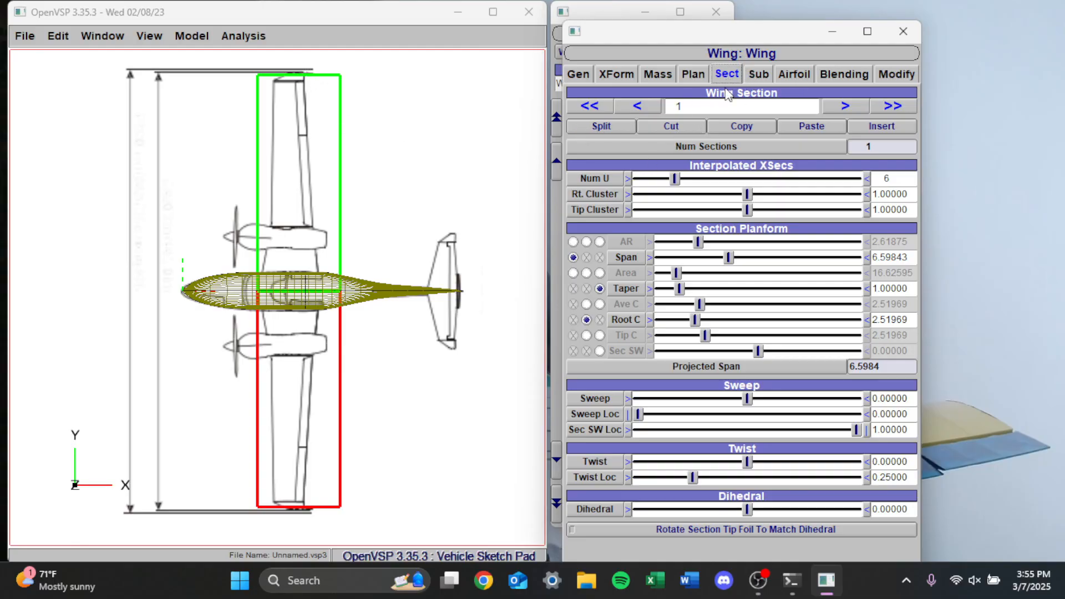
Make the hidden wing visible over the top-view blueprint and keep its section settings within reach
{"action": "left_click", "coordinate": [835, 109]}
{"action": "left_click_drag", "start_coordinate": [627, 40], "coordinate": [813, 27]}
{"action": "left_click", "coordinate": [704, 246]}
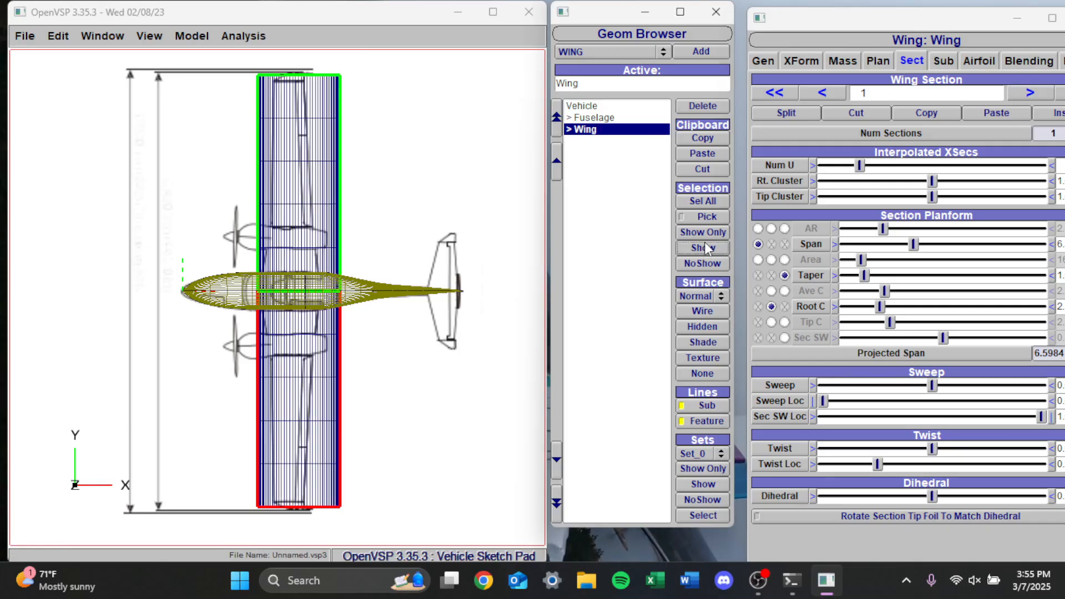
{"action": "left_click_drag", "start_coordinate": [829, 20], "coordinate": [714, 19]}
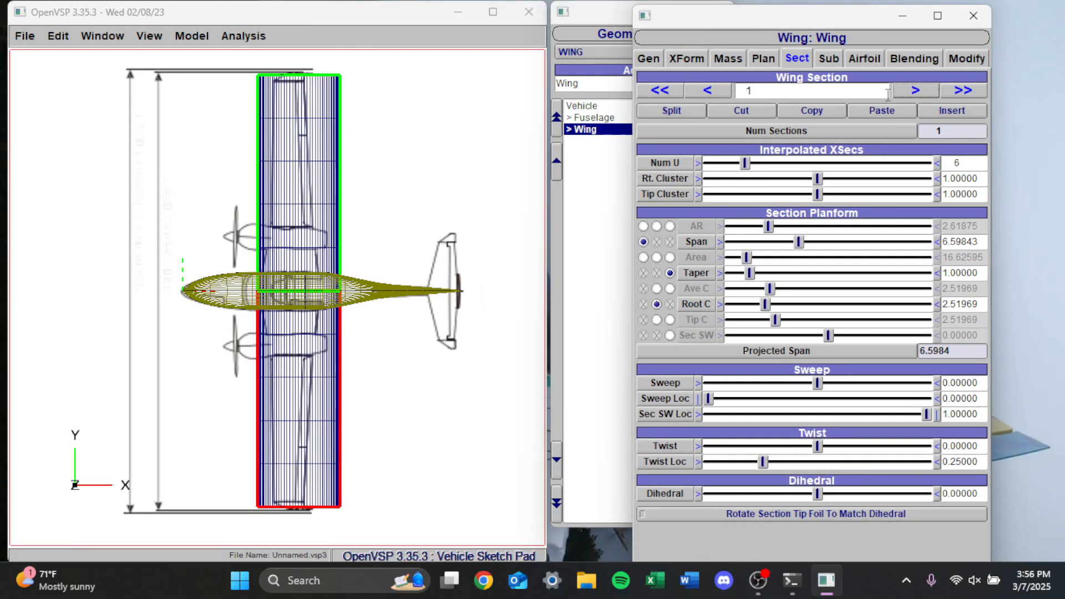
Split the wing's first section twice to make three sections, and step through them back to section 1
{"action": "left_click", "coordinate": [723, 90]}
{"action": "left_click", "coordinate": [909, 93]}
{"action": "left_click", "coordinate": [699, 95]}
{"action": "left_click", "coordinate": [691, 109]}
{"action": "left_click", "coordinate": [690, 109]}
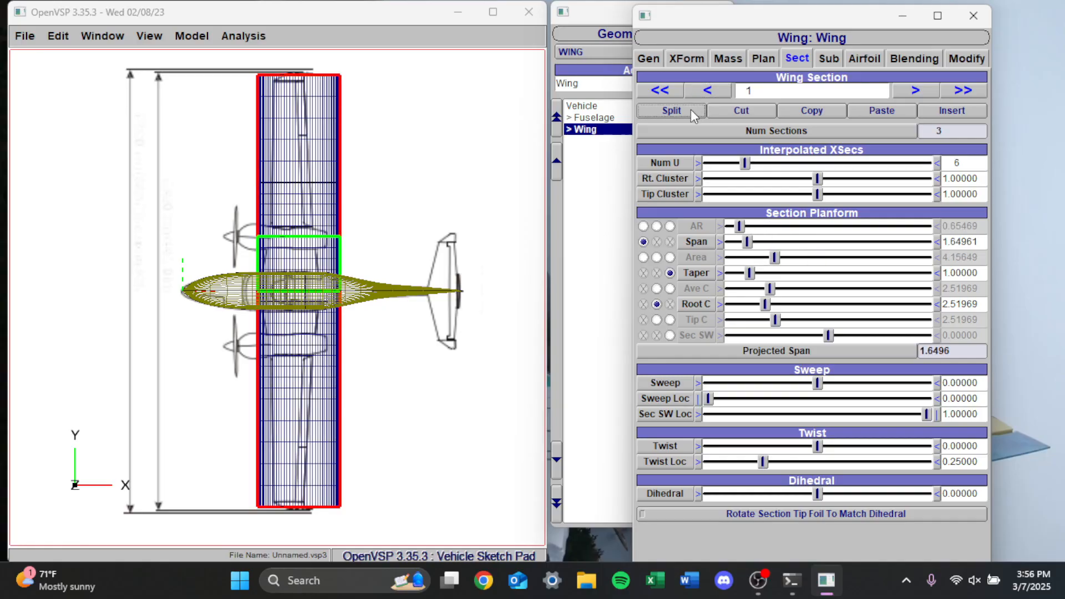
{"action": "left_click", "coordinate": [711, 94]}
{"action": "left_click", "coordinate": [903, 90]}
{"action": "left_click", "coordinate": [902, 90]}
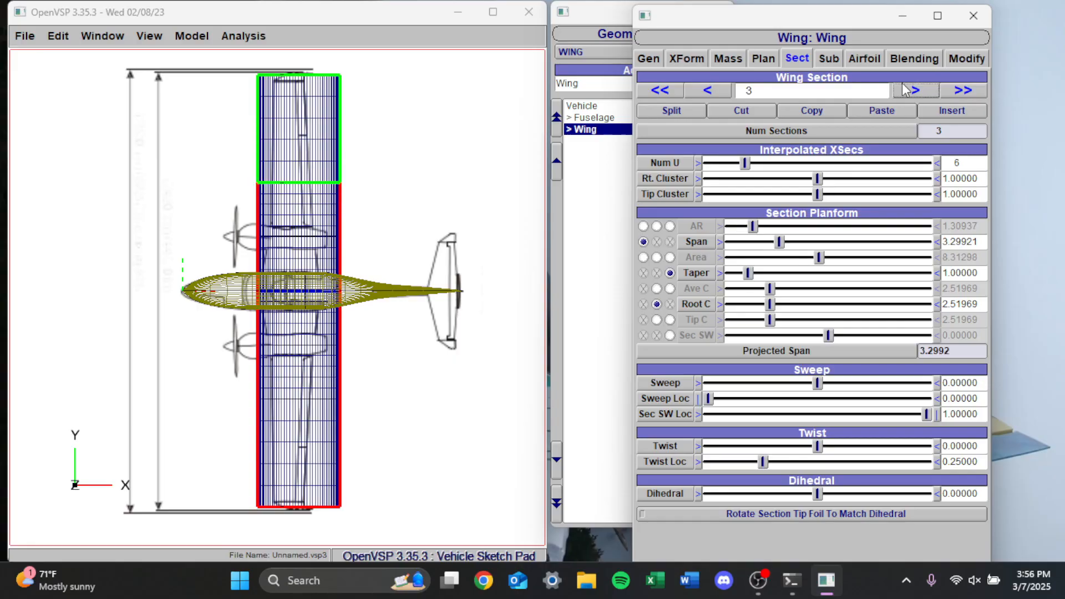
{"action": "left_click", "coordinate": [717, 92]}
{"action": "left_click", "coordinate": [717, 92]}
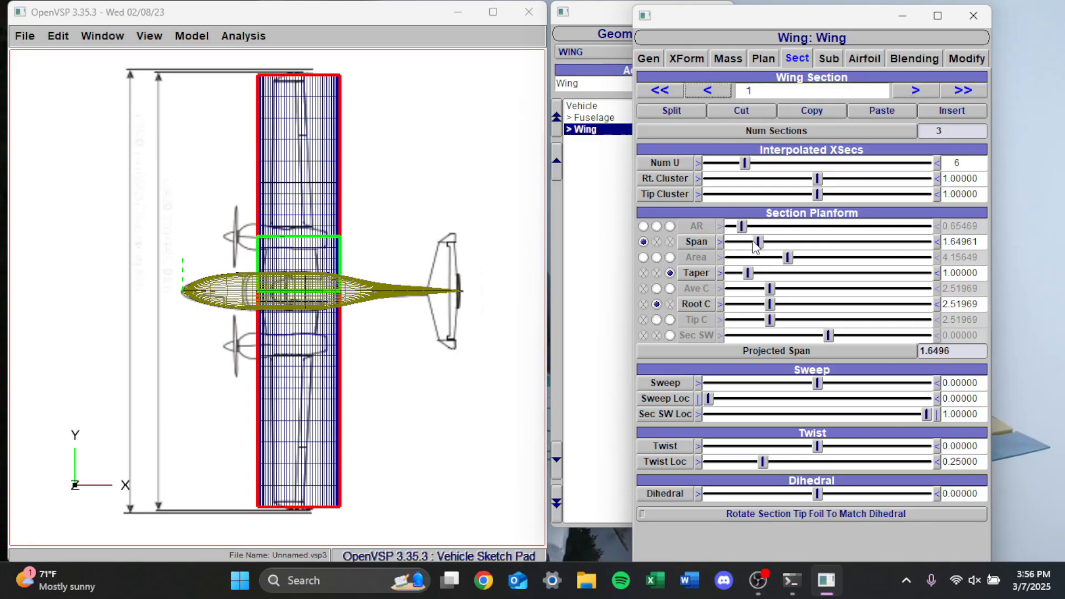
Reduce the wing's total planform chord to about 1.87
{"action": "left_click", "coordinate": [772, 59]}
{"action": "left_click_drag", "start_coordinate": [793, 122], "coordinate": [760, 129]}
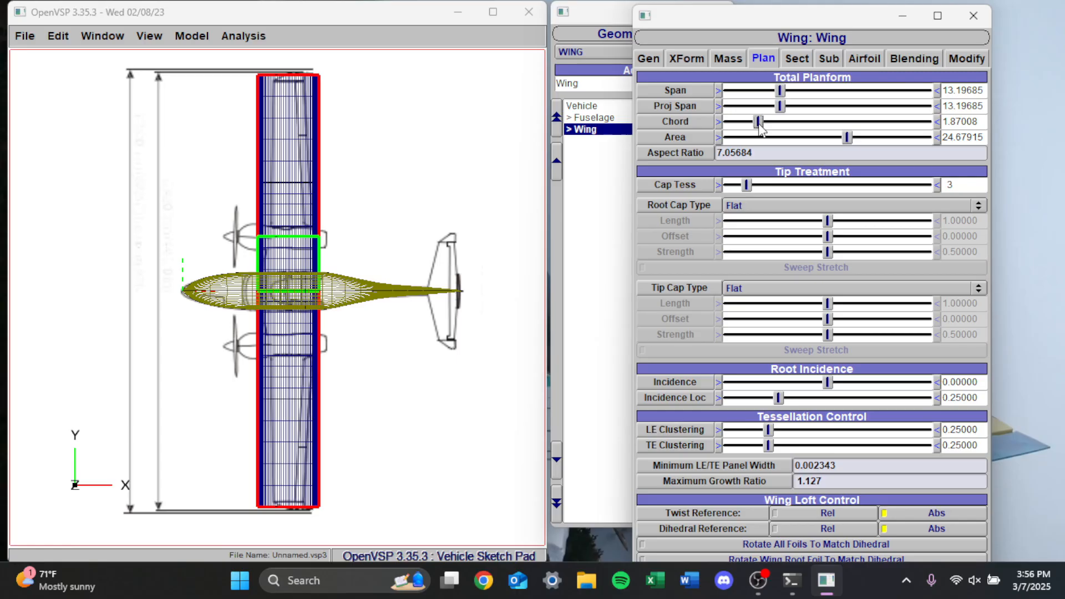
{"action": "left_click_drag", "start_coordinate": [709, 24], "coordinate": [737, 35]}
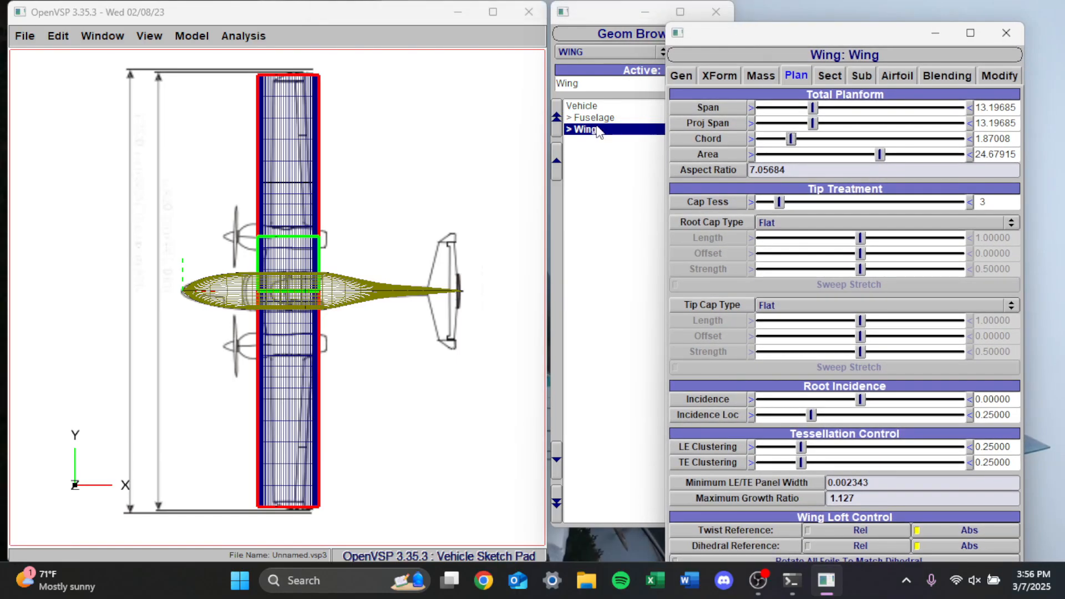
Set the wing's Num_W tessellation to 33
{"action": "left_click", "coordinate": [682, 77]}
{"action": "left_click_drag", "start_coordinate": [1001, 212], "coordinate": [955, 219]}
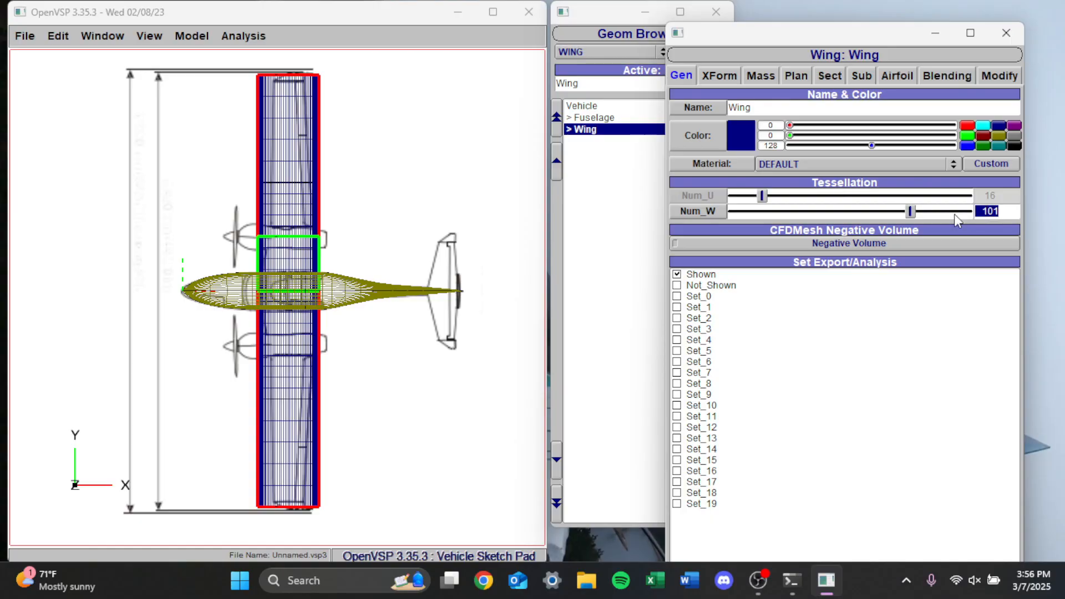
{"action": "type", "text": "33"}
{"action": "key", "text": "Return"}
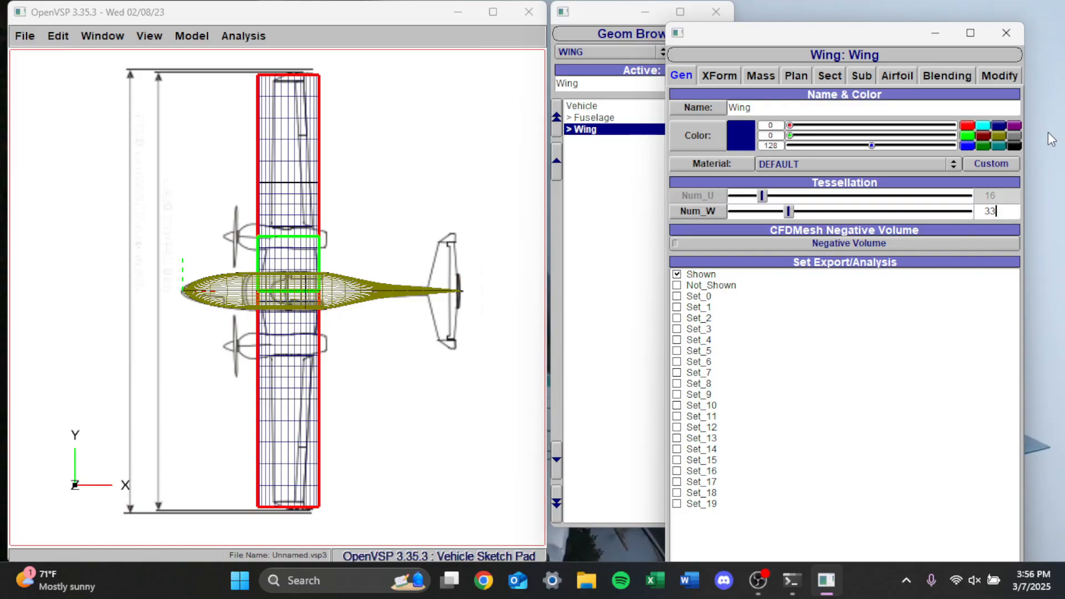
Set the sweep of wing section 1 to 10 after trying 5
{"action": "left_click", "coordinate": [809, 76]}
{"action": "left_click", "coordinate": [830, 78]}
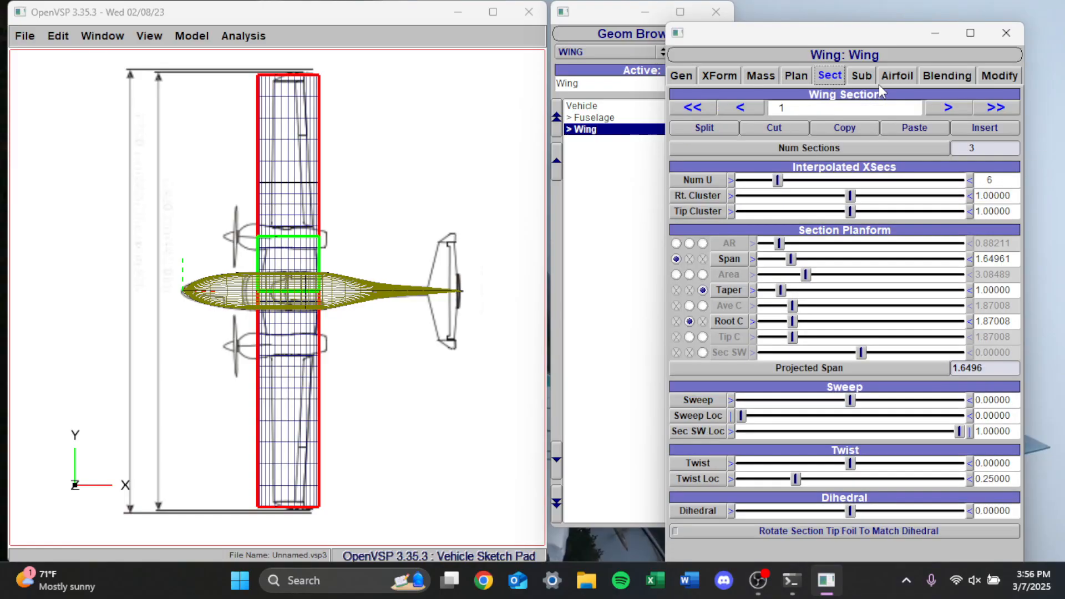
{"action": "left_click", "coordinate": [739, 108]}
{"action": "double_click", "coordinate": [994, 399]}
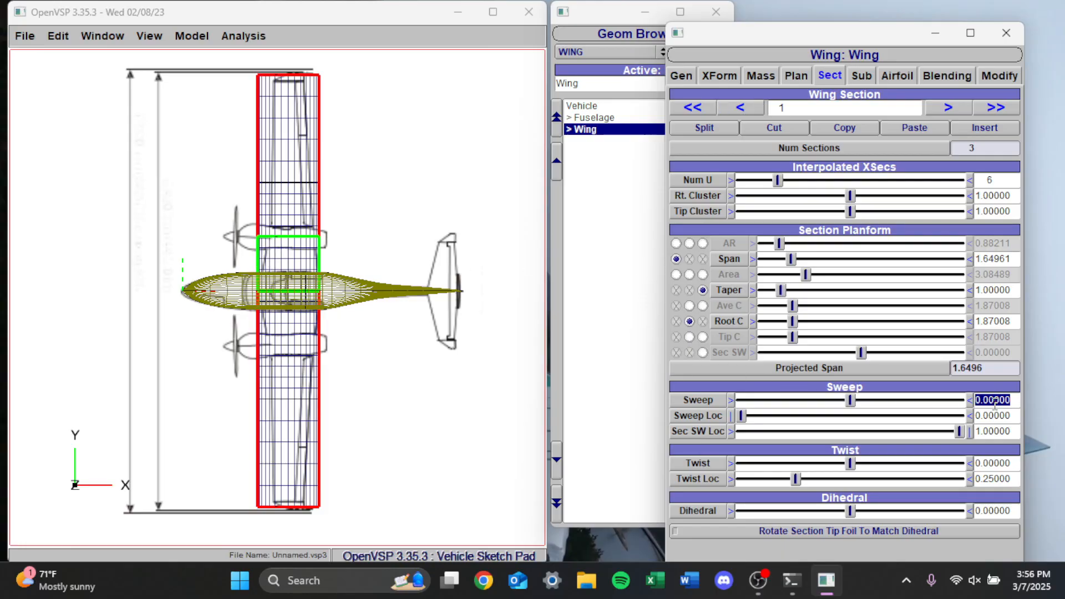
{"action": "type", "text": "5"}
{"action": "key", "text": "Return"}
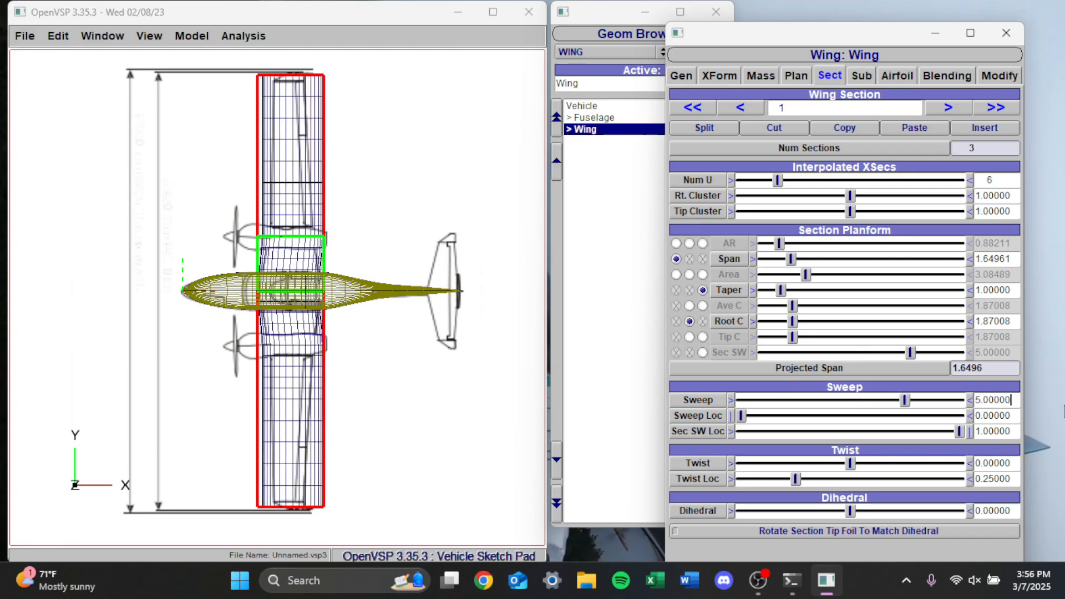
{"action": "double_click", "coordinate": [993, 400]}
{"action": "type", "text": "10"}
{"action": "key", "text": "Return"}
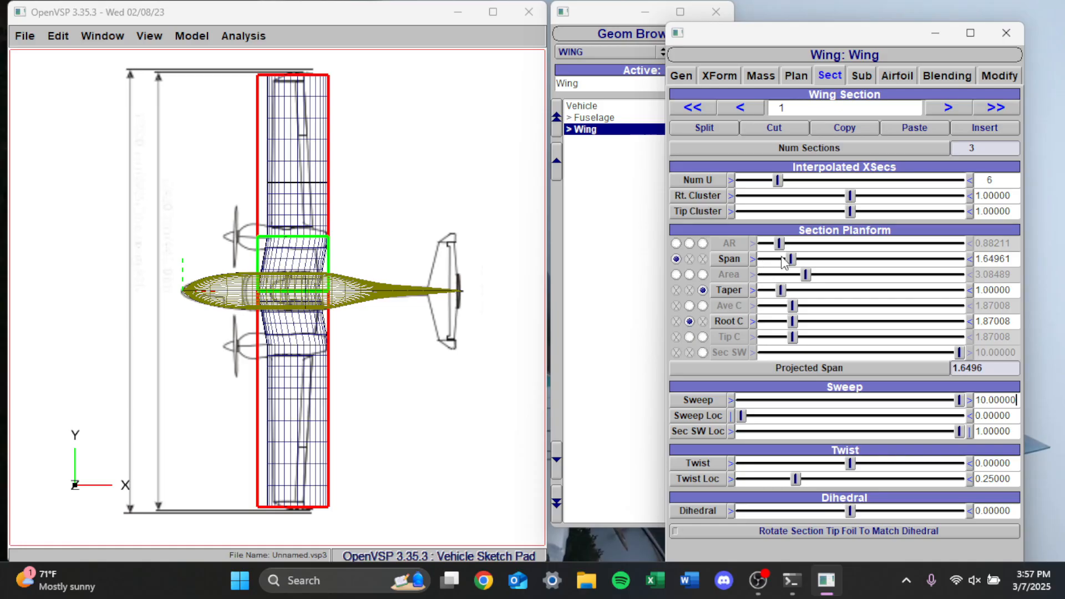
Adjust the span of wing section 1 to about 1.88 so it reaches the engine nacelle line on the blueprint
{"action": "scroll", "coordinate": [792, 261], "scroll_direction": "down", "scroll_amount": 10}
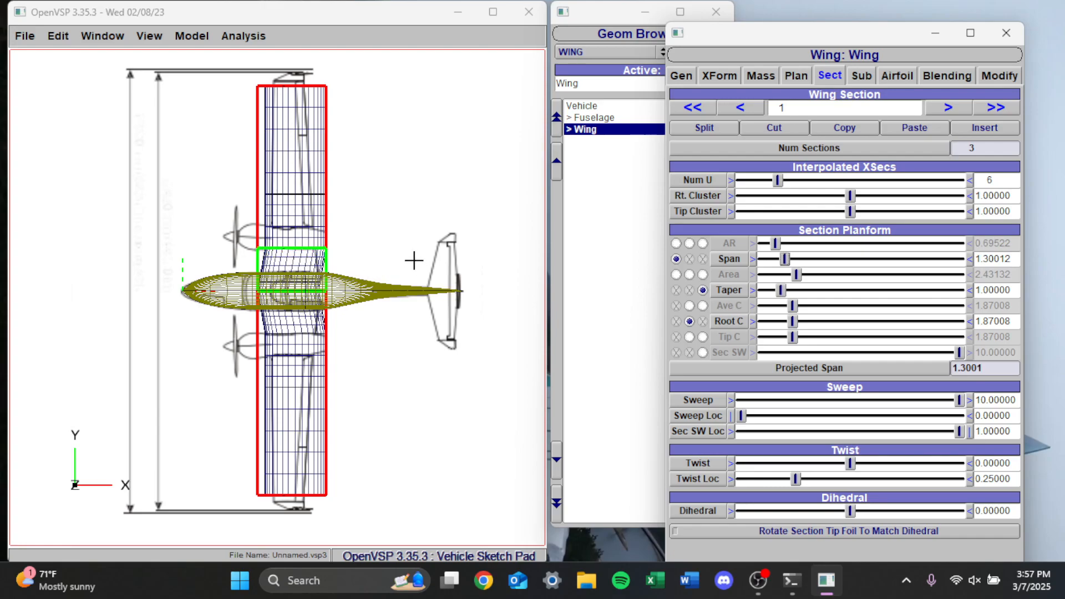
{"action": "key", "text": "Right"}
{"action": "key", "text": "Right"}
{"action": "key", "text": "Right"}
{"action": "key", "text": "Right"}
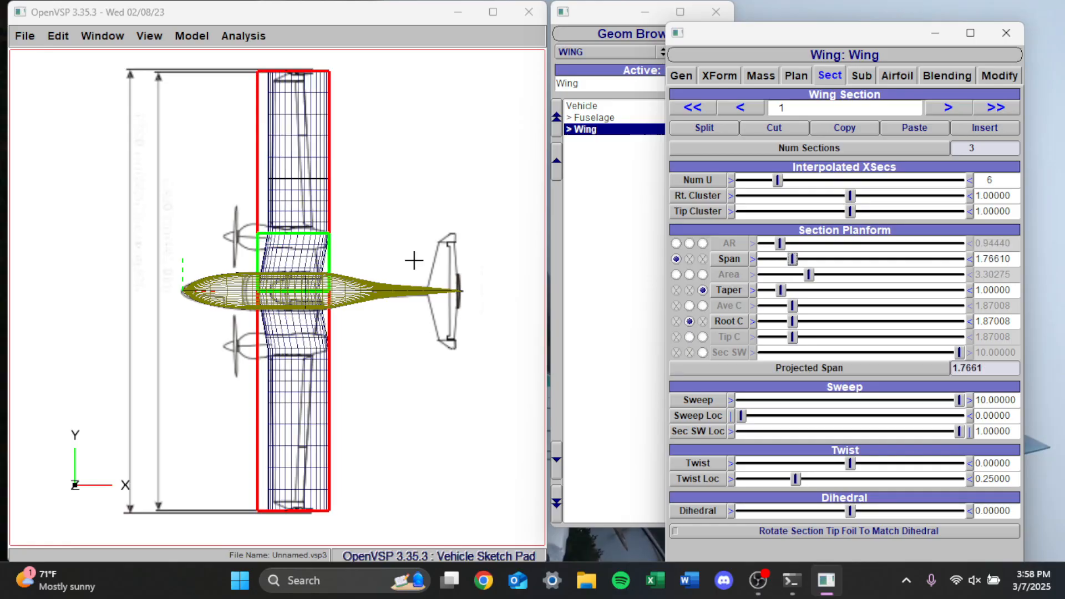
{"action": "key", "text": "Right"}
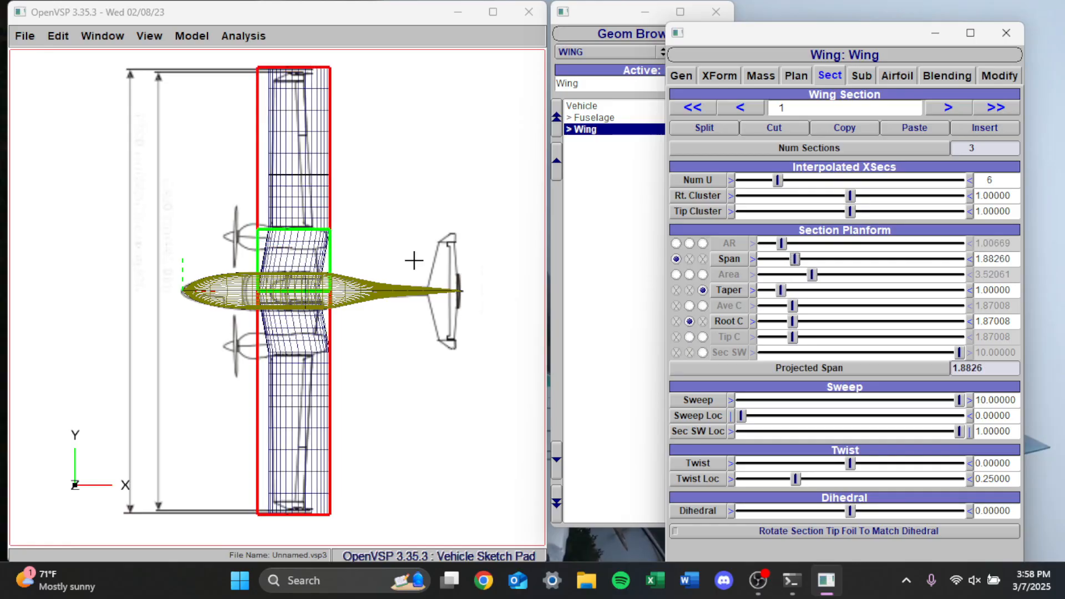
{"action": "key", "text": "Right"}
{"action": "key", "text": "Left"}
{"action": "key", "text": "Left"}
{"action": "key", "text": "Right"}
{"action": "key", "text": "Left"}
{"action": "key", "text": "Left"}
{"action": "key", "text": "Right"}
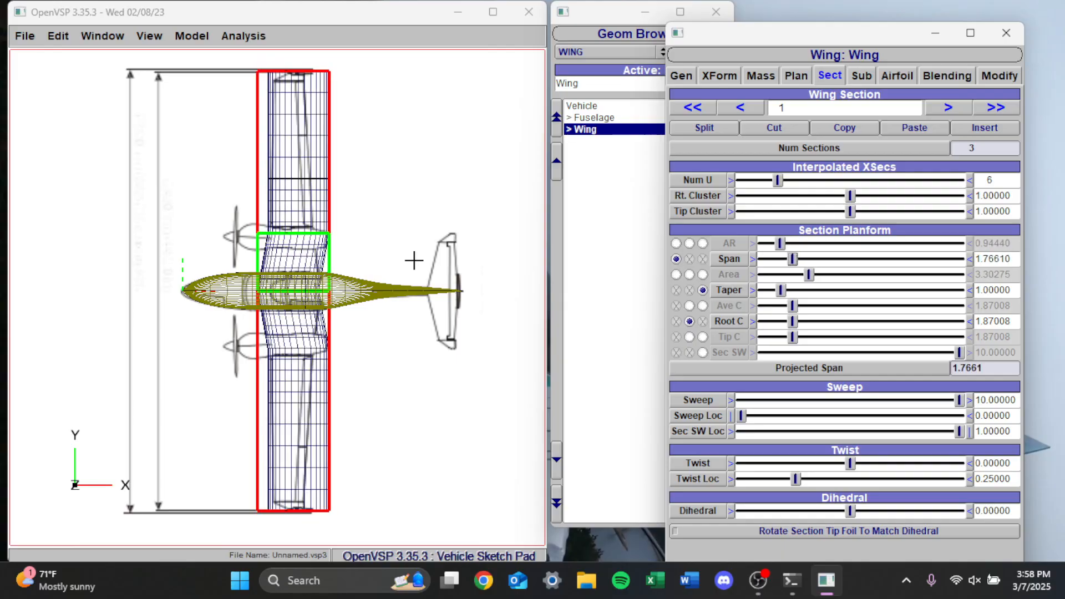
{"action": "key", "text": "Right"}
{"action": "key", "text": "Right"}
{"action": "key", "text": "Left"}
{"action": "key", "text": "Left"}
{"action": "key", "text": "Right"}
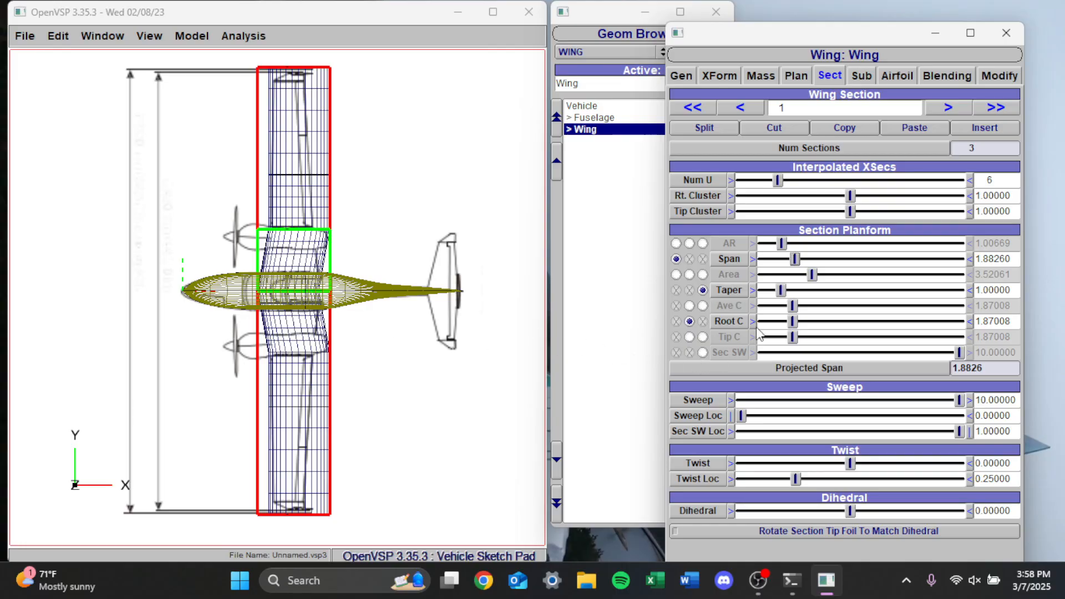
Drive wing section 1 by section sweep instead of taper, tuning Sec SW to about -5.6 and root chord to about 1.89
{"action": "left_click_drag", "start_coordinate": [793, 321], "coordinate": [796, 322]}
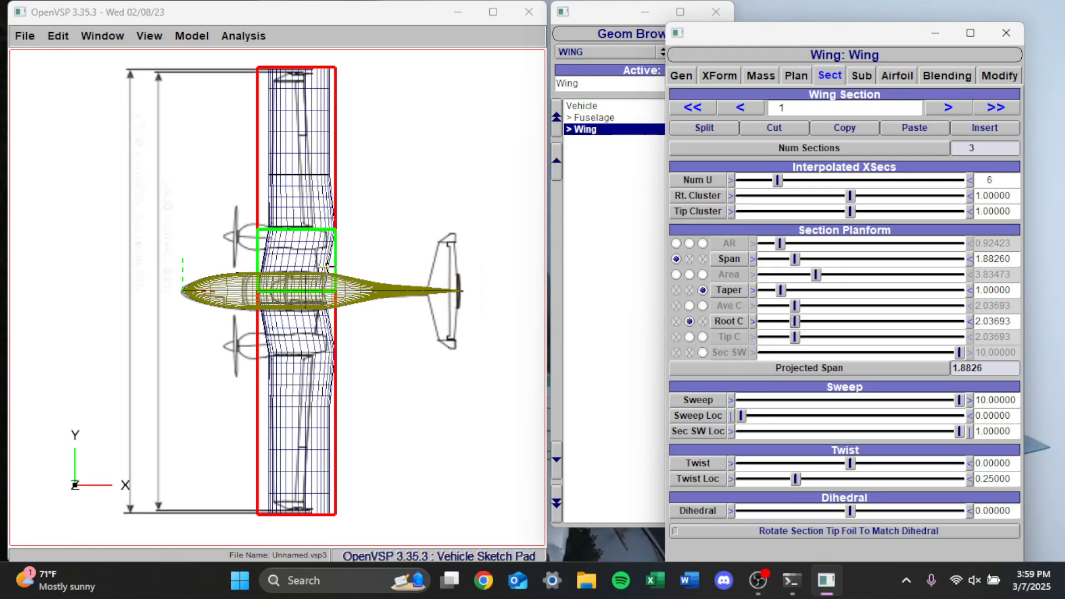
{"action": "left_click", "coordinate": [702, 353]}
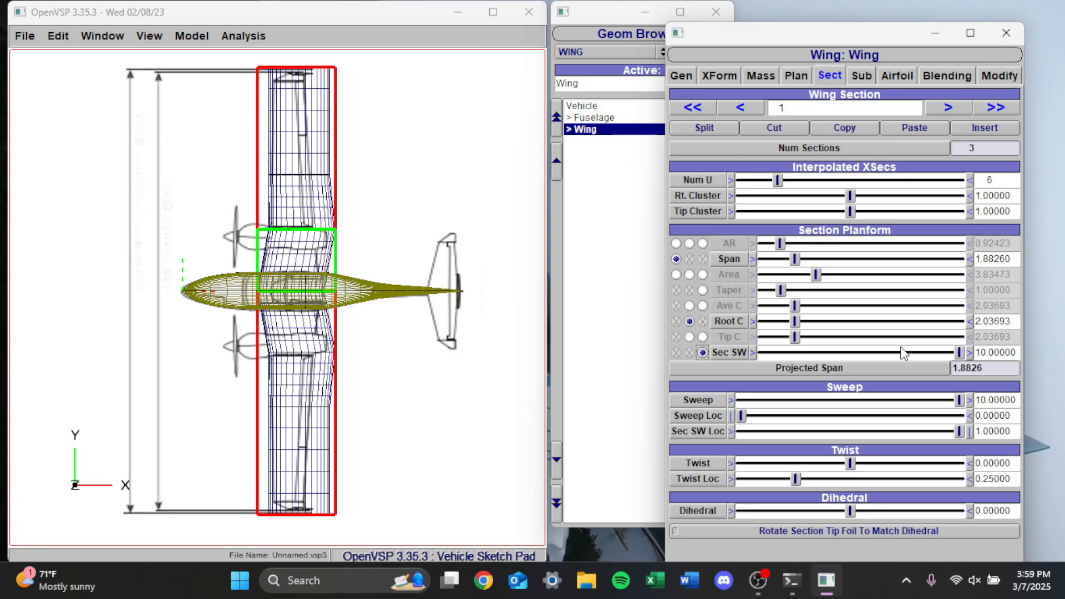
{"action": "left_click_drag", "start_coordinate": [959, 353], "coordinate": [751, 367]}
{"action": "left_click", "coordinate": [753, 353]}
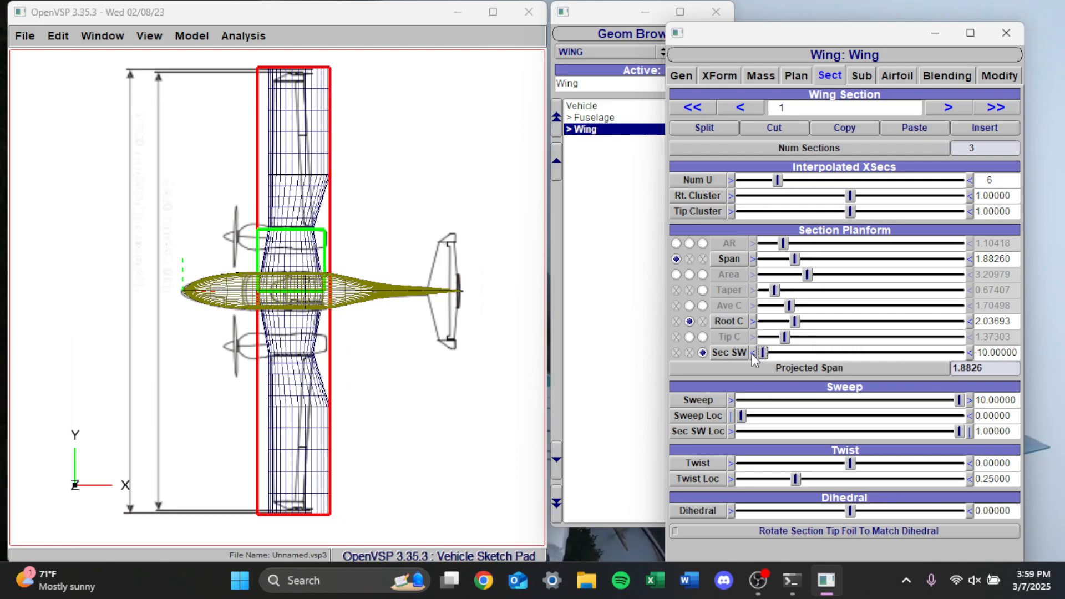
{"action": "left_click_drag", "start_coordinate": [768, 354], "coordinate": [841, 351]}
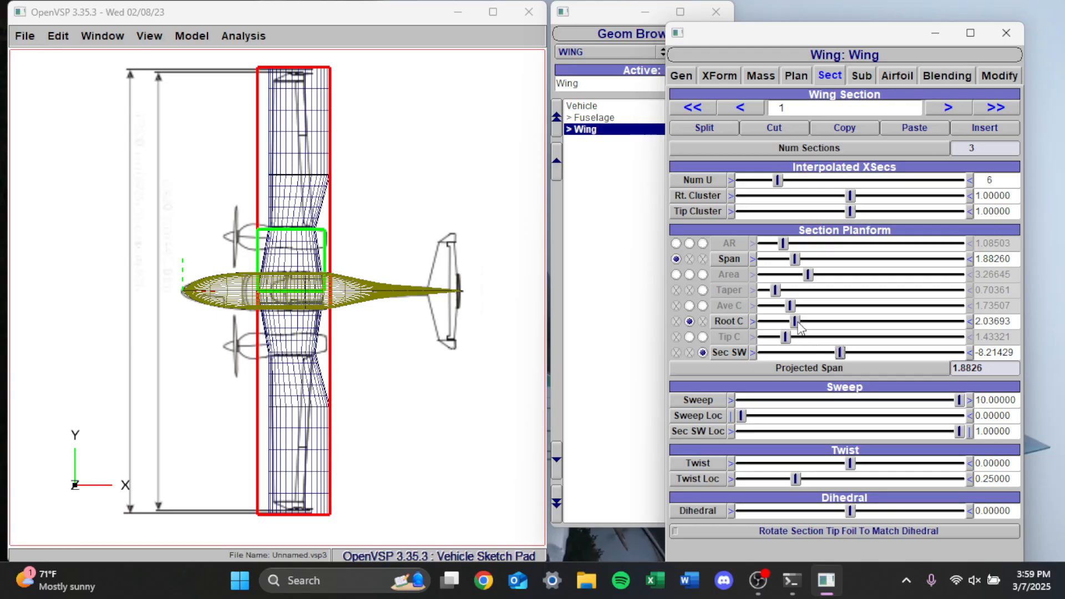
{"action": "left_click_drag", "start_coordinate": [799, 322], "coordinate": [797, 321]}
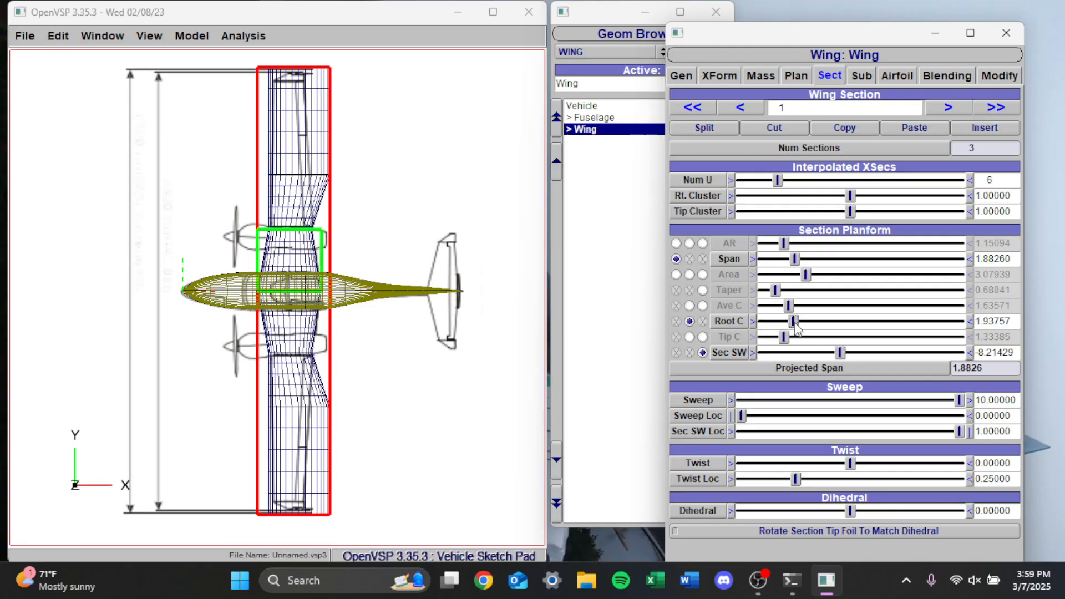
{"action": "left_click_drag", "start_coordinate": [839, 356], "coordinate": [852, 348]}
{"action": "left_click_drag", "start_coordinate": [798, 322], "coordinate": [798, 327]}
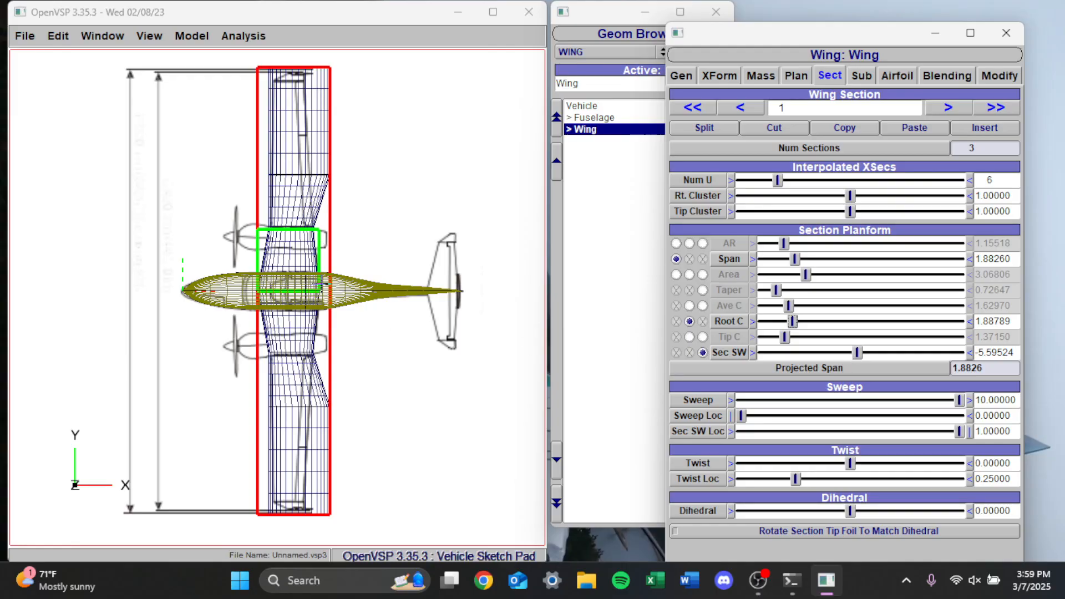
Set the span of wing section 2 to about 4.53 and its sweep to 2
{"action": "left_click", "coordinate": [946, 108]}
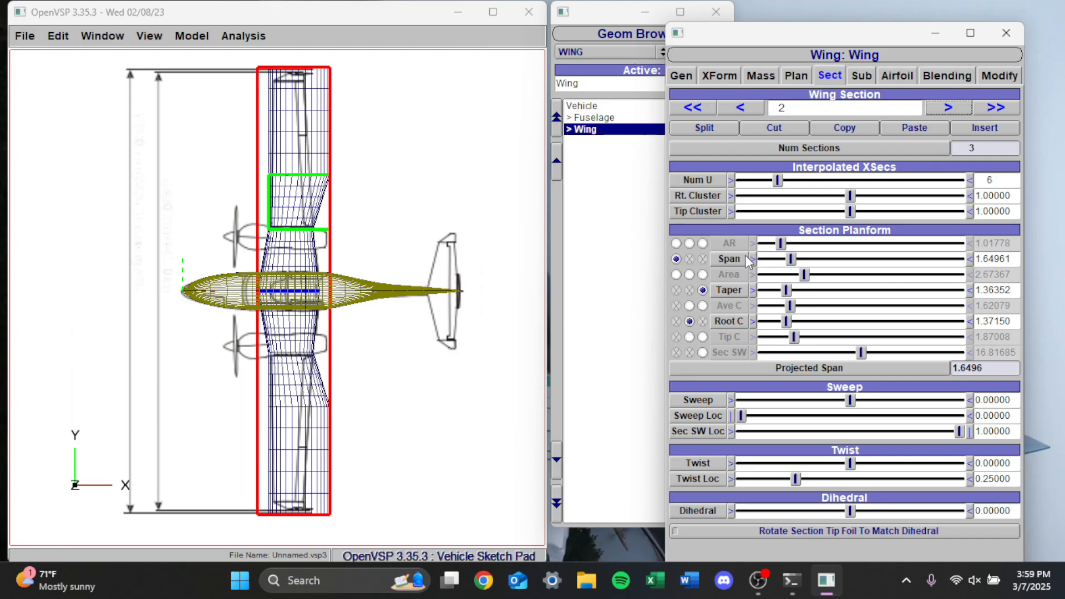
{"action": "left_click_drag", "start_coordinate": [794, 262], "coordinate": [843, 246]}
{"action": "double_click", "coordinate": [1001, 400]}
{"action": "type", "text": "2"}
{"action": "key", "text": "Return"}
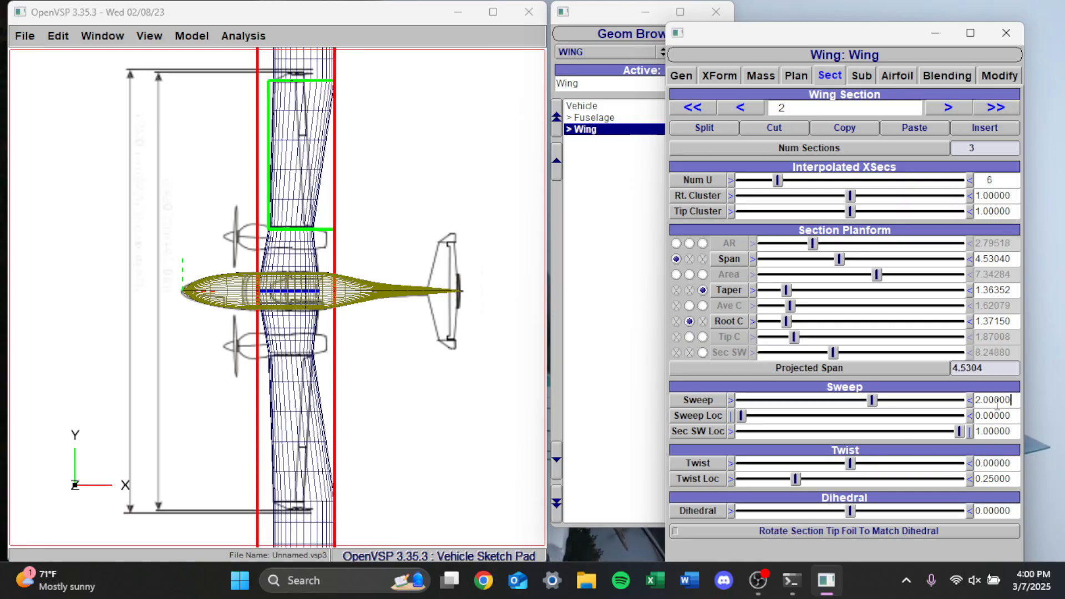
Set section 2's sweep to 1.5 and drive its taper by a section sweep (Sec SW) of about -2.47
{"action": "key", "text": "BackSpace"}
{"action": "key", "text": "BackSpace"}
{"action": "key", "text": "BackSpace"}
{"action": "key", "text": "BackSpace"}
{"action": "key", "text": "BackSpace"}
{"action": "key", "text": "BackSpace"}
{"action": "key", "text": "BackSpace"}
{"action": "type", "text": "1.5"}
{"action": "key", "text": "Return"}
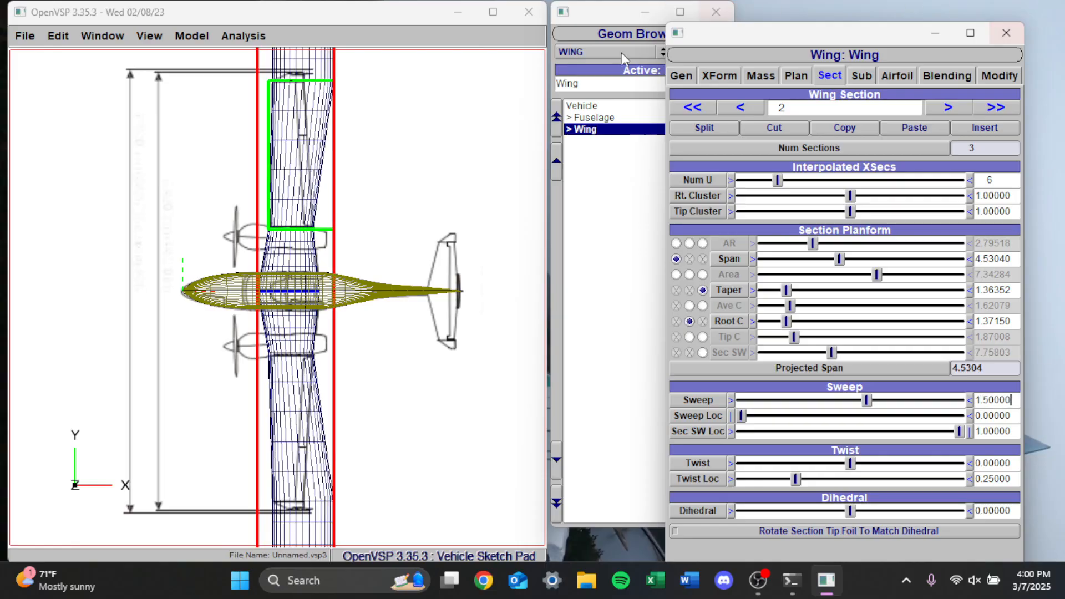
{"action": "left_click", "coordinate": [703, 354]}
{"action": "left_click_drag", "start_coordinate": [831, 353], "coordinate": [798, 354]}
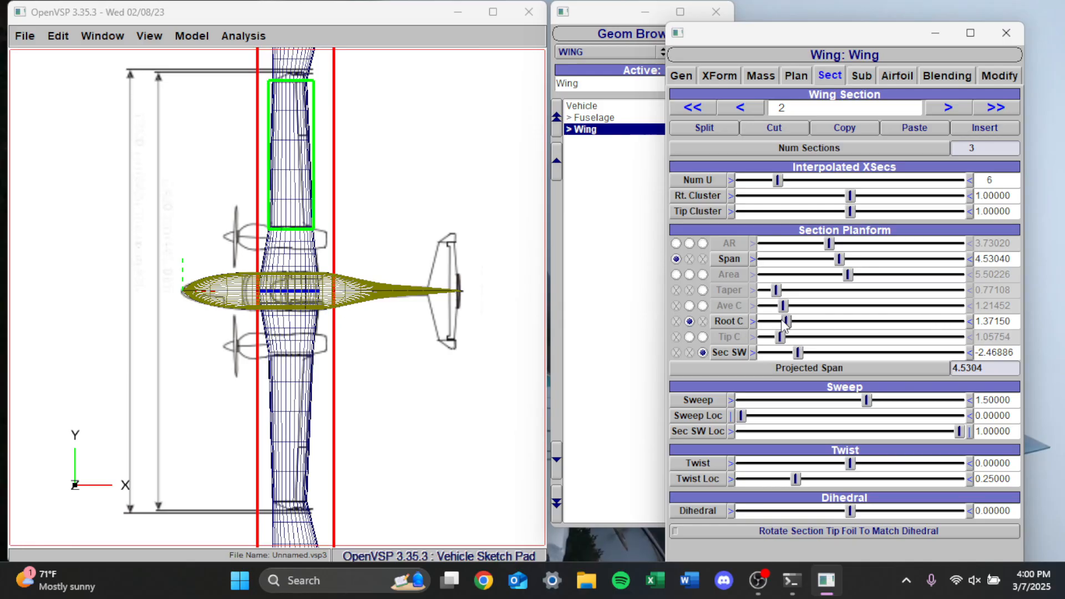
Set the root chord of wing section 2 to 1.4 after trying 1.2 and 1.3
{"action": "left_click_drag", "start_coordinate": [786, 323], "coordinate": [788, 324]}
{"action": "left_click", "coordinate": [1012, 324]}
{"action": "key", "text": "BackSpace"}
{"action": "key", "text": "BackSpace"}
{"action": "key", "text": "BackSpace"}
{"action": "key", "text": "BackSpace"}
{"action": "key", "text": "Return"}
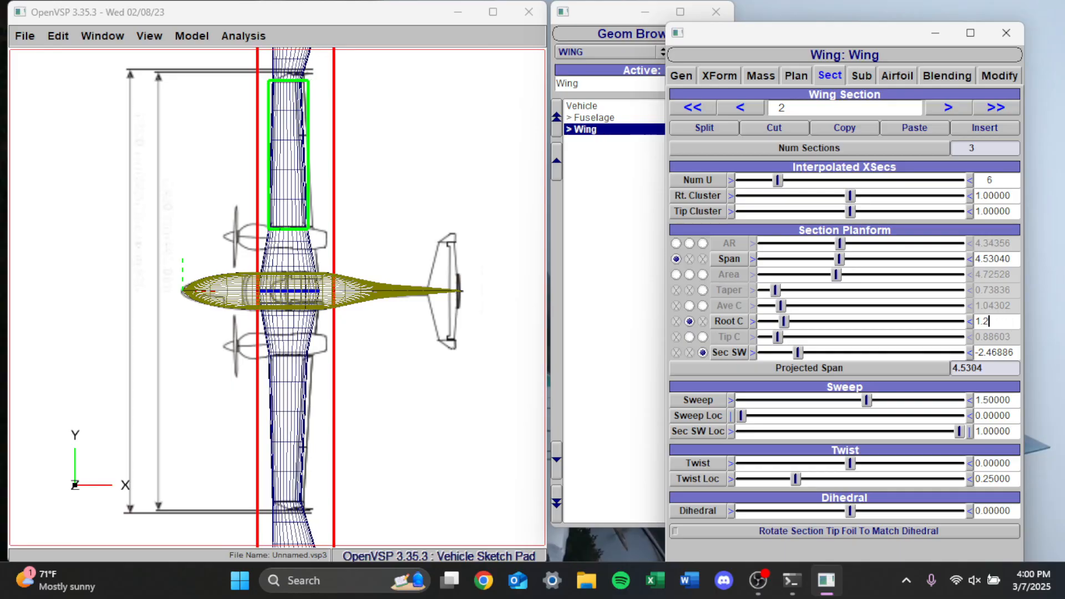
{"action": "key", "text": "Return"}
{"action": "key", "text": "BackSpace"}
{"action": "key", "text": "BackSpace"}
{"action": "key", "text": "BackSpace"}
{"action": "key", "text": "BackSpace"}
{"action": "key", "text": "BackSpace"}
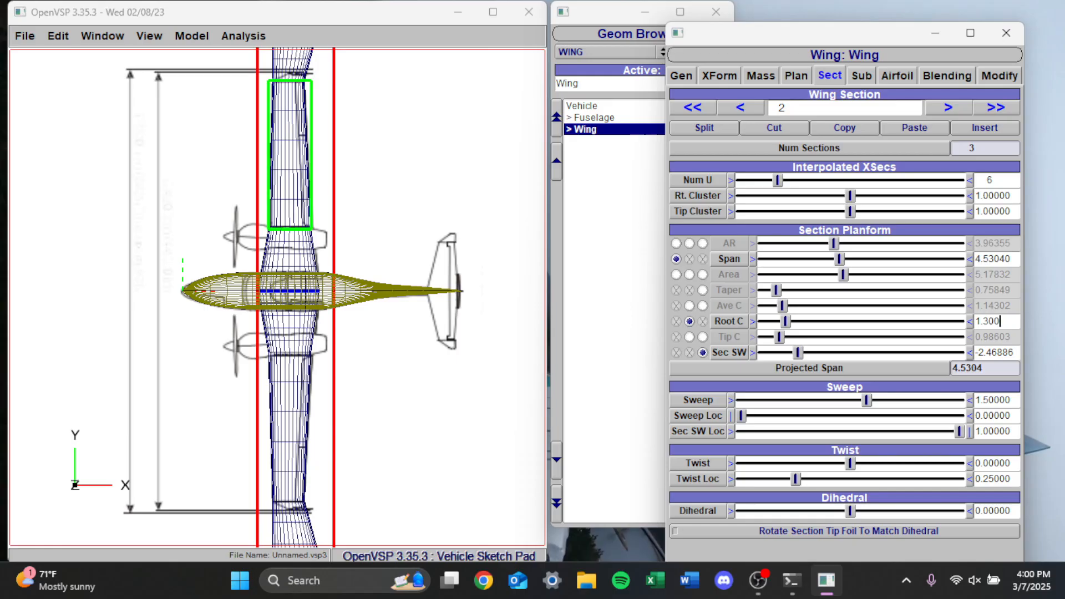
{"action": "type", "text": "4"}
{"action": "key", "text": "Return"}
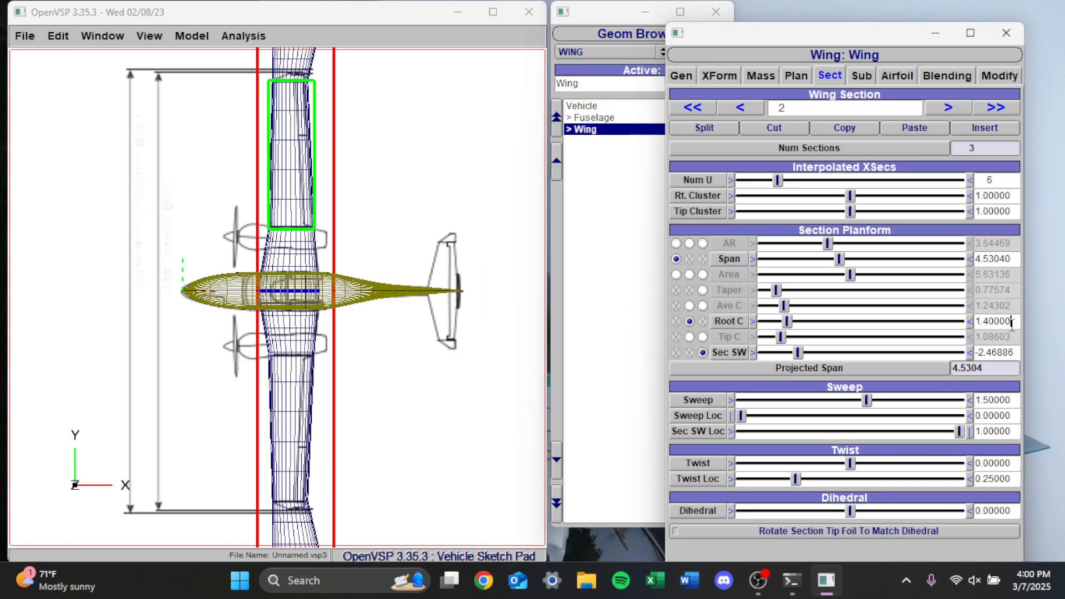
Set the root chord of wing section 2 to 1.35 after trying 1.25
{"action": "key", "text": "BackSpace"}
{"action": "key", "text": "BackSpace"}
{"action": "type", "text": "25"}
{"action": "key", "text": "Return"}
{"action": "key", "text": "BackSpace"}
{"action": "key", "text": "BackSpace"}
{"action": "key", "text": "BackSpace"}
{"action": "key", "text": "BackSpace"}
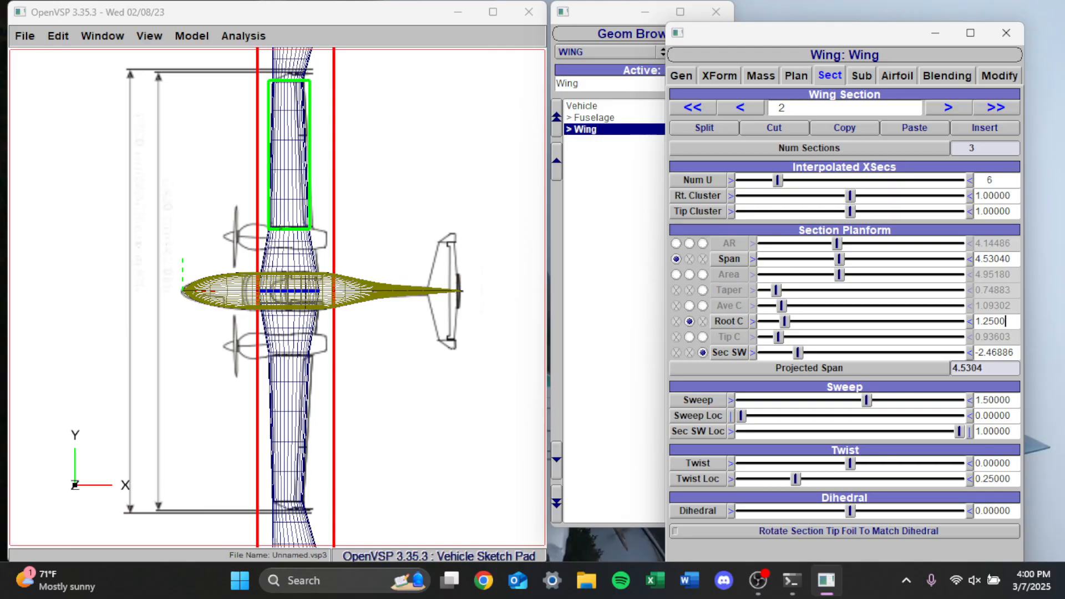
{"action": "type", "text": "35"}
{"action": "key", "text": "Return"}
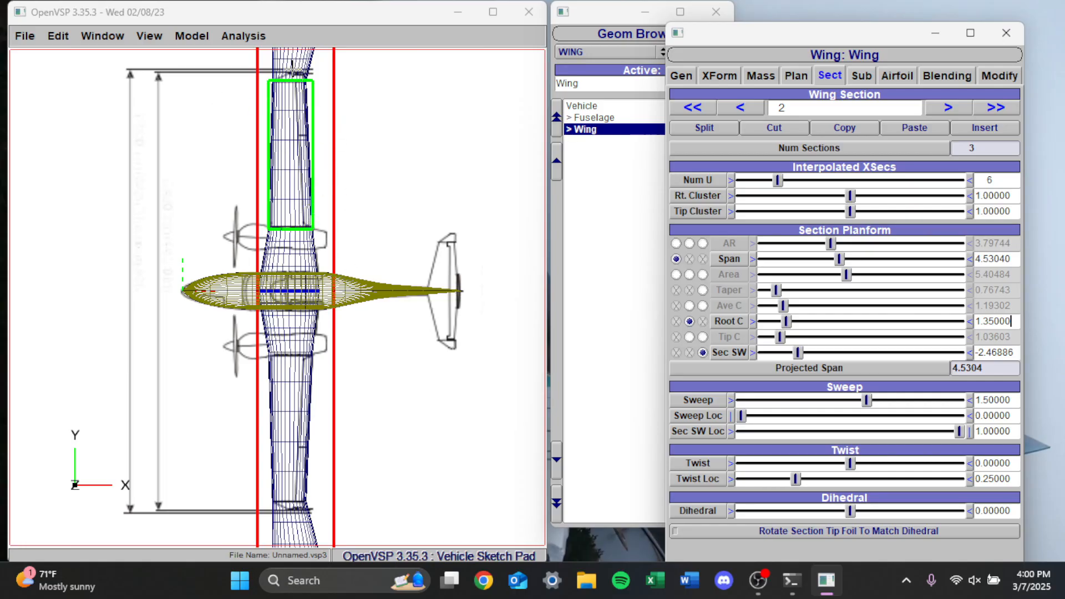
Set the span of wing section 3 to about 0.317 and its sweep to 60, after trying a sweep of 30
{"action": "left_click", "coordinate": [947, 108]}
{"action": "left_click_drag", "start_coordinate": [812, 261], "coordinate": [769, 260]}
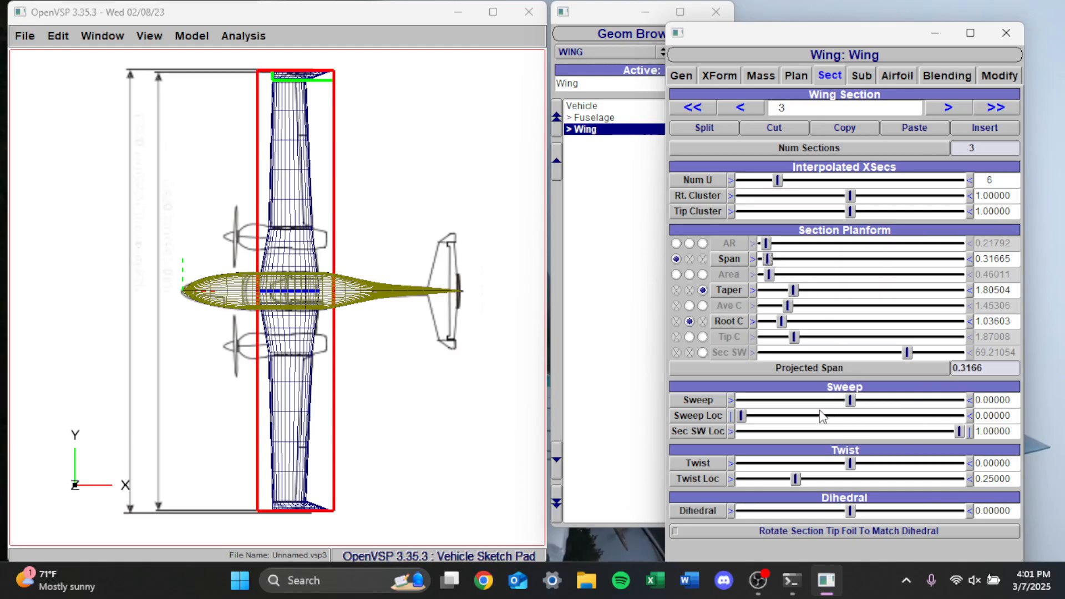
{"action": "left_click_drag", "start_coordinate": [850, 400], "coordinate": [941, 401]}
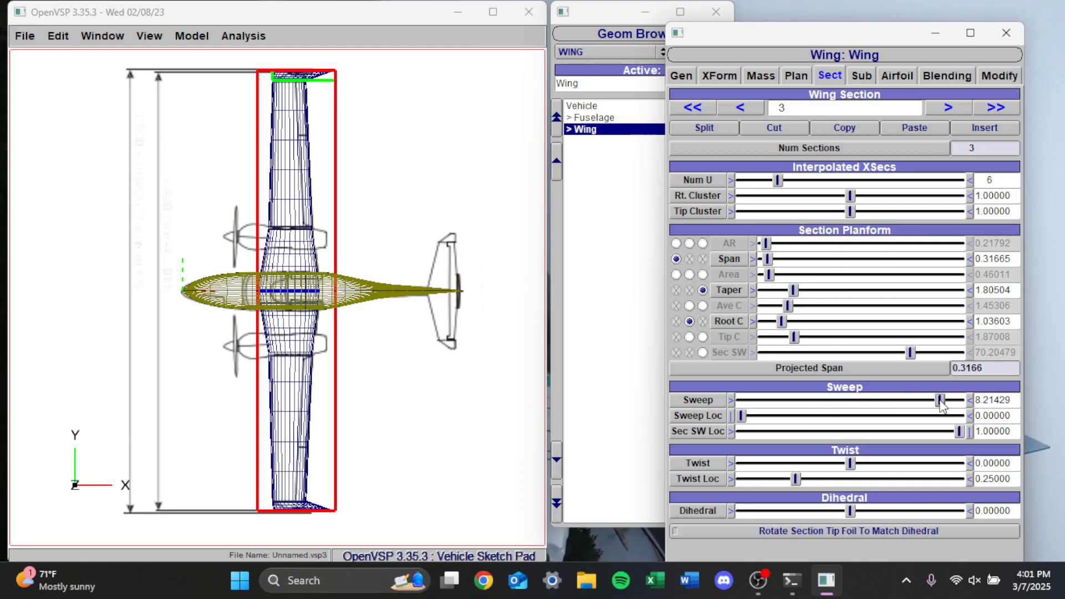
{"action": "double_click", "coordinate": [993, 400]}
{"action": "type", "text": "30"}
{"action": "key", "text": "Return"}
{"action": "key", "text": "BackSpace"}
{"action": "key", "text": "BackSpace"}
{"action": "key", "text": "BackSpace"}
{"action": "key", "text": "BackSpace"}
{"action": "key", "text": "BackSpace"}
{"action": "key", "text": "BackSpace"}
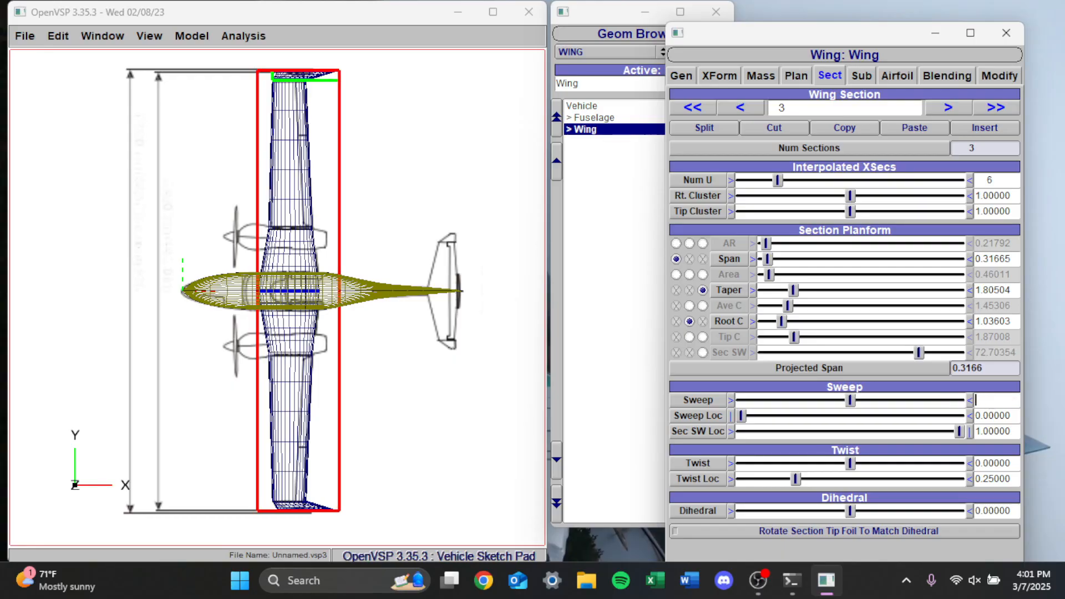
{"action": "key", "text": "Return"}
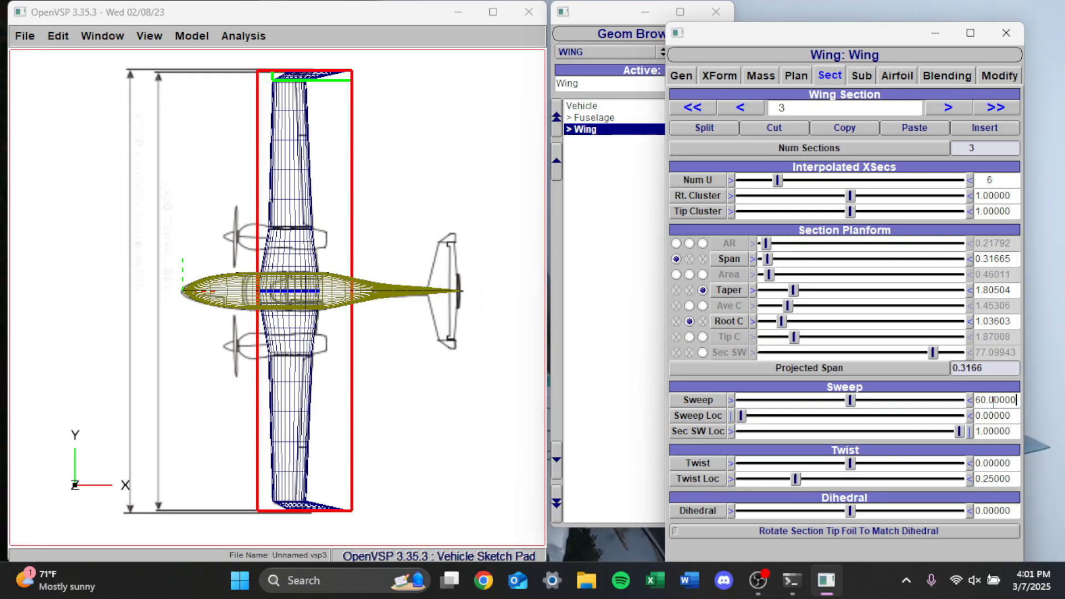
Drive wing section 3 by section sweep instead of taper, with Sec SW at about -4.84, and deselect the wing
{"action": "left_click", "coordinate": [704, 352]}
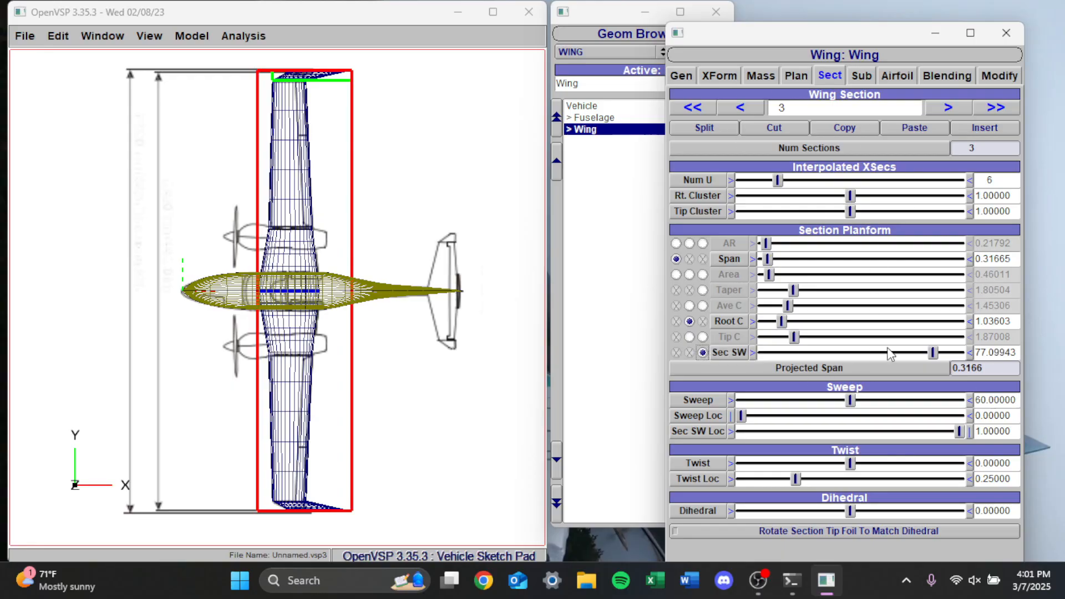
{"action": "left_click_drag", "start_coordinate": [933, 353], "coordinate": [759, 354]}
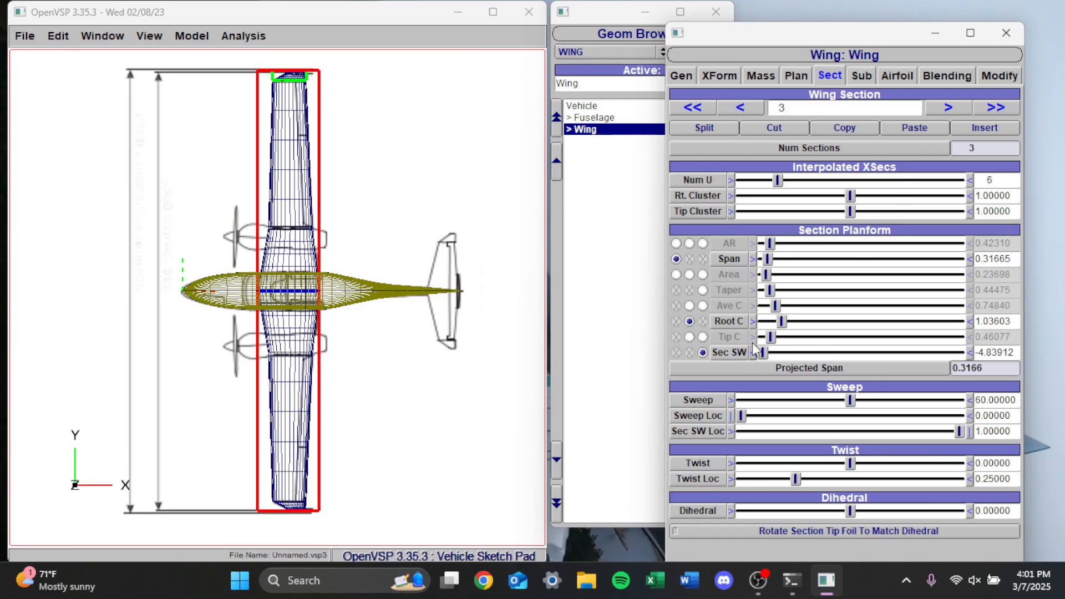
{"action": "left_click", "coordinate": [360, 85]}
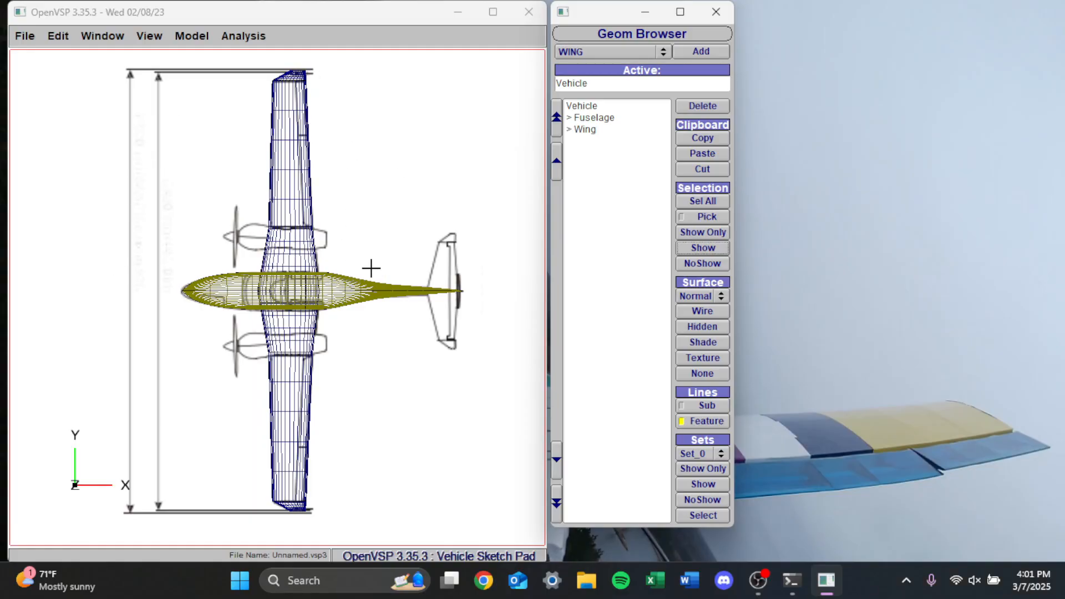
Add a second wing component for the horizontal tail and move it to an X location of about 7.459
{"action": "left_click", "coordinate": [607, 52]}
{"action": "left_click", "coordinate": [590, 52]}
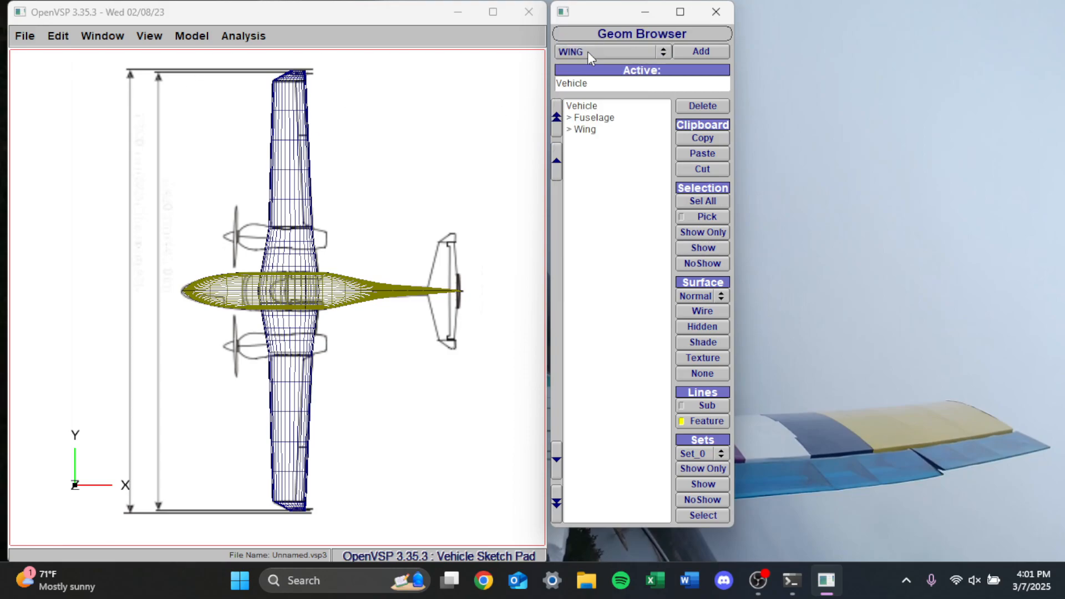
{"action": "left_click", "coordinate": [701, 52]}
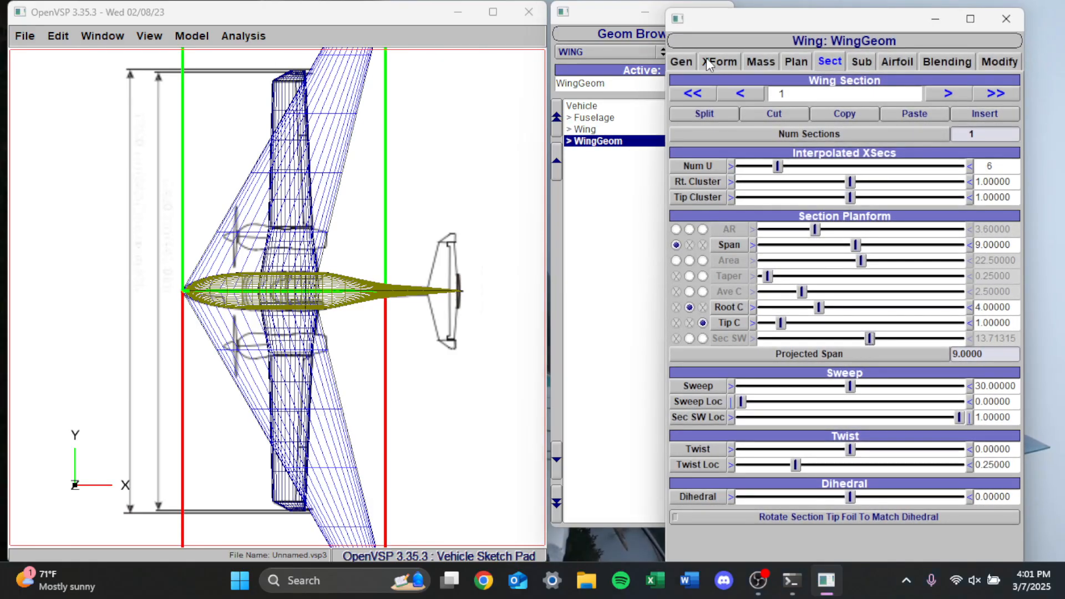
{"action": "left_click", "coordinate": [709, 62]}
{"action": "left_click_drag", "start_coordinate": [818, 115], "coordinate": [890, 125]}
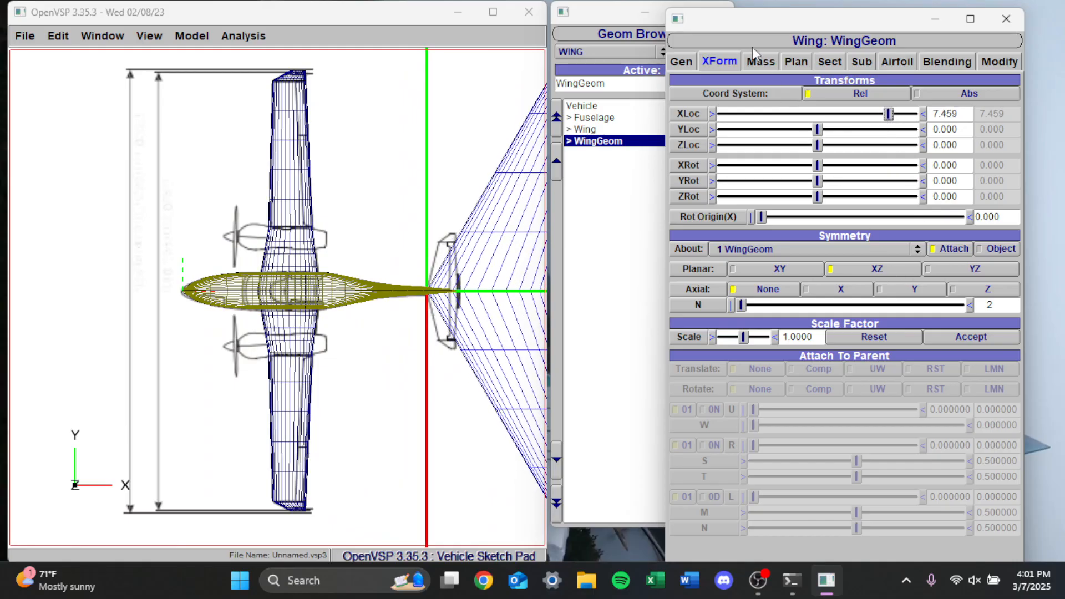
Set the tail surface's sweep to about 13.64 and shrink its planform to a total span of about 3.67 and chord of about 0.64
{"action": "left_click", "coordinate": [816, 63]}
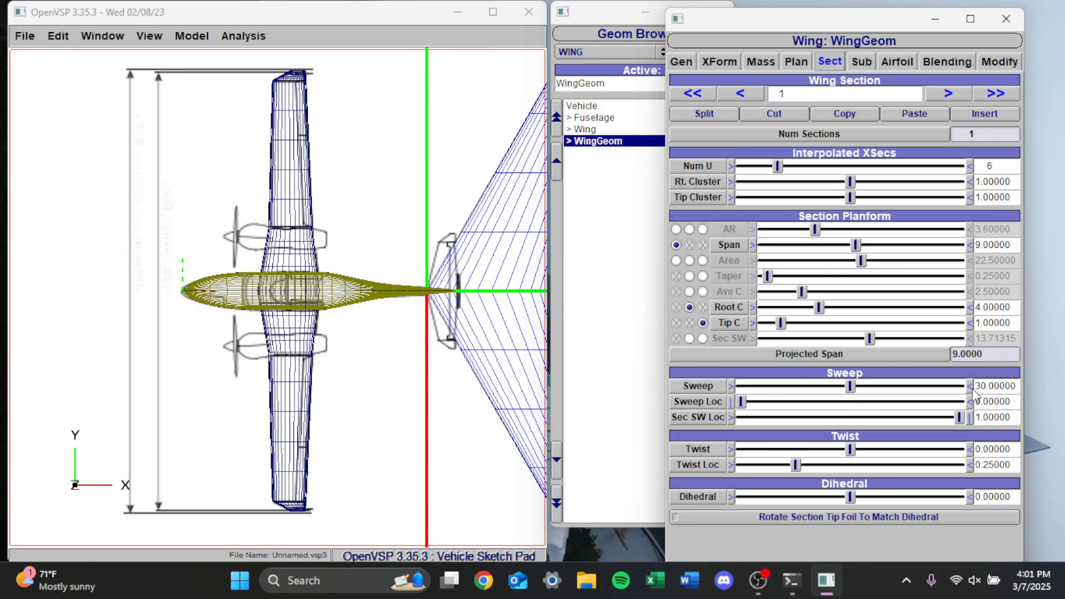
{"action": "left_click_drag", "start_coordinate": [853, 387], "coordinate": [770, 389]}
{"action": "left_click", "coordinate": [796, 62]}
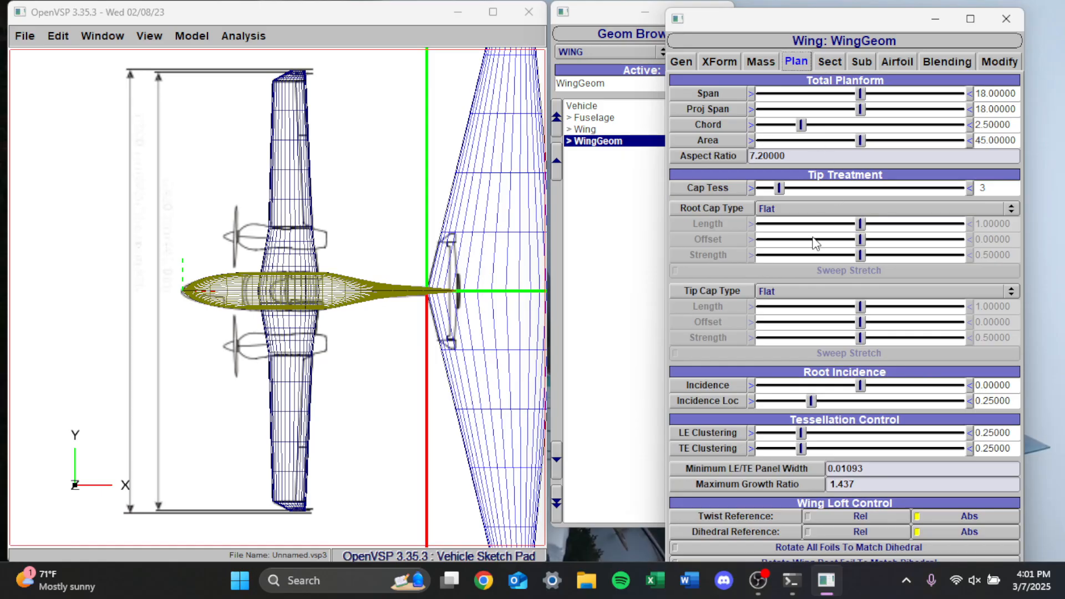
{"action": "left_click_drag", "start_coordinate": [867, 92], "coordinate": [772, 125]}
{"action": "left_click", "coordinate": [751, 93]}
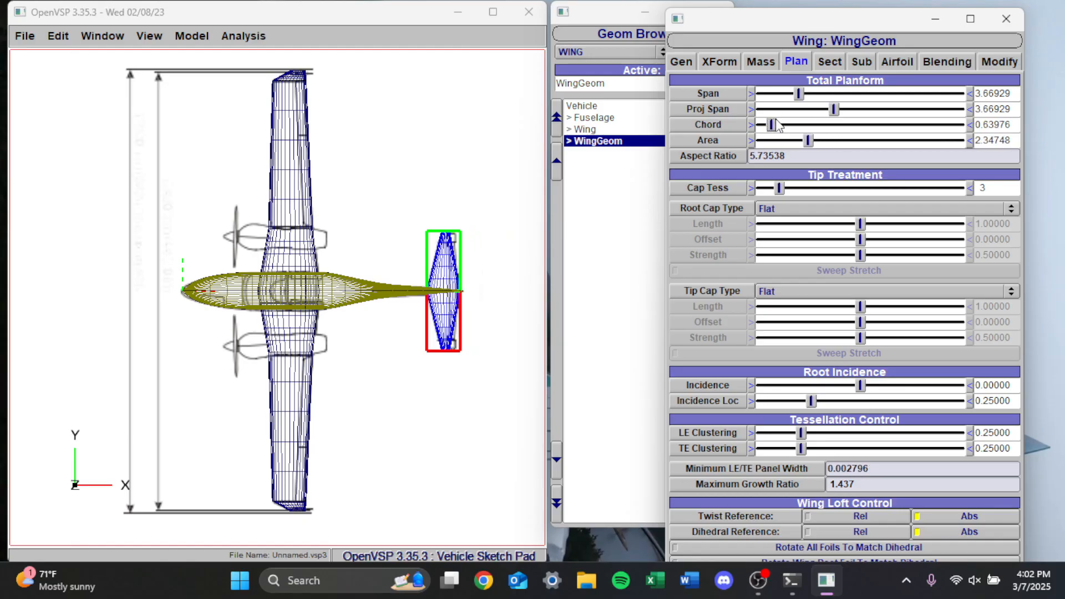
Drive the tail surface by section sweep instead of tip chord, split it into two sections and set section 1's Sec SW to -6.5
{"action": "left_click", "coordinate": [828, 62]}
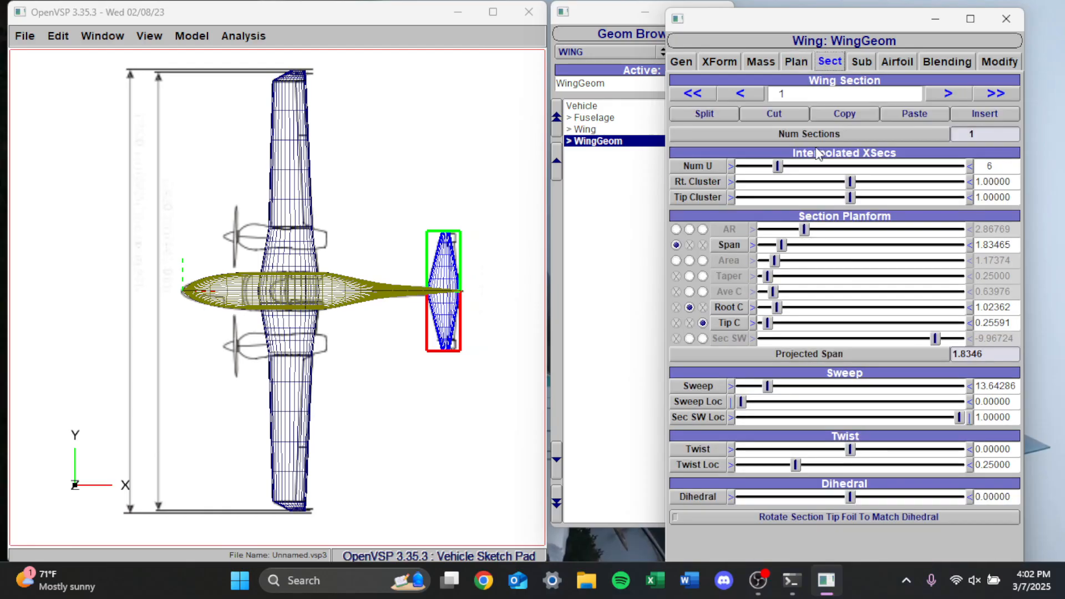
{"action": "left_click", "coordinate": [703, 337]}
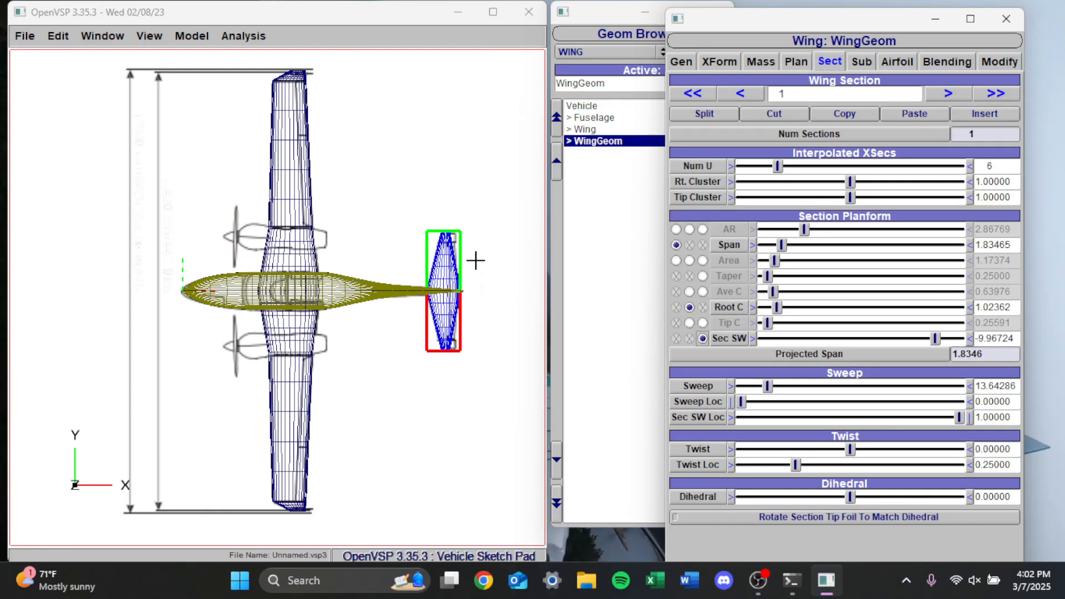
{"action": "left_click", "coordinate": [708, 114]}
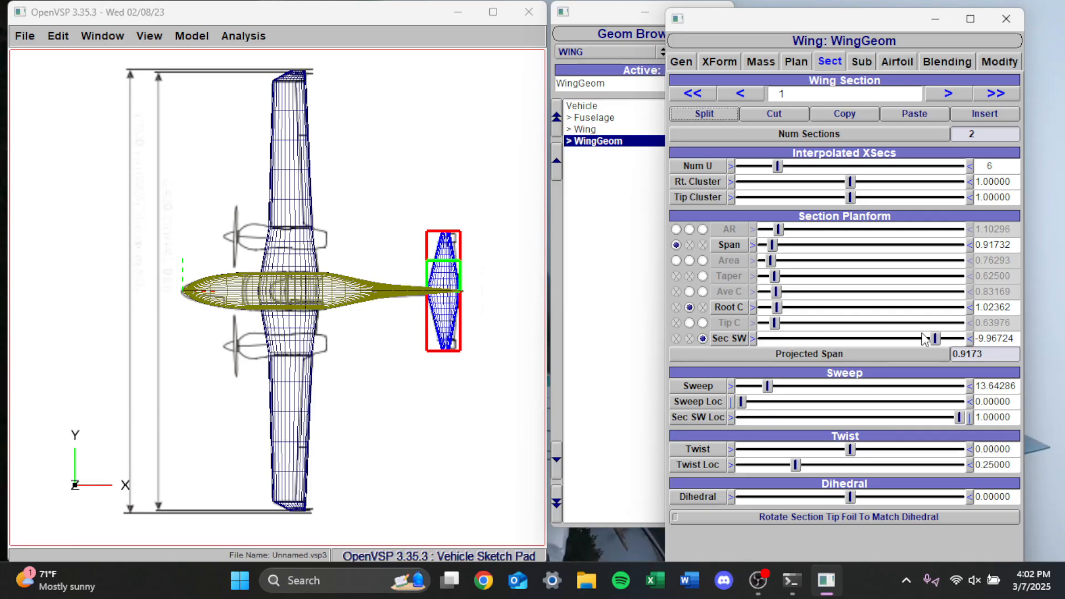
{"action": "left_click_drag", "start_coordinate": [935, 338], "coordinate": [942, 339]}
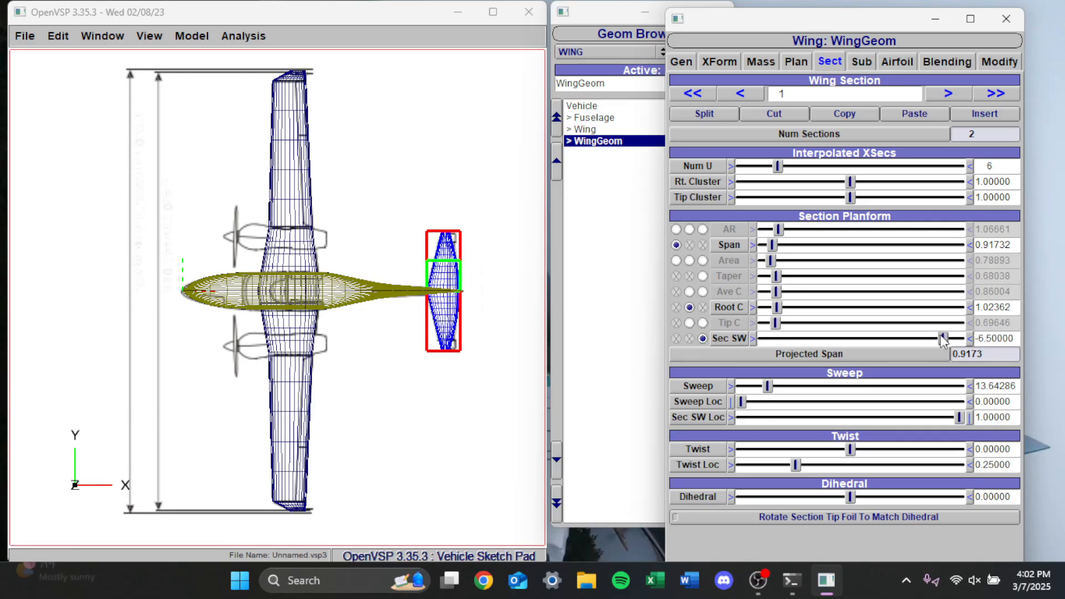
Match the tail sections to the blueprint with spans of about 1.43 inboard and 0.347 outboard, and an outboard Sec SW of about 7.16
{"action": "left_click", "coordinate": [949, 93]}
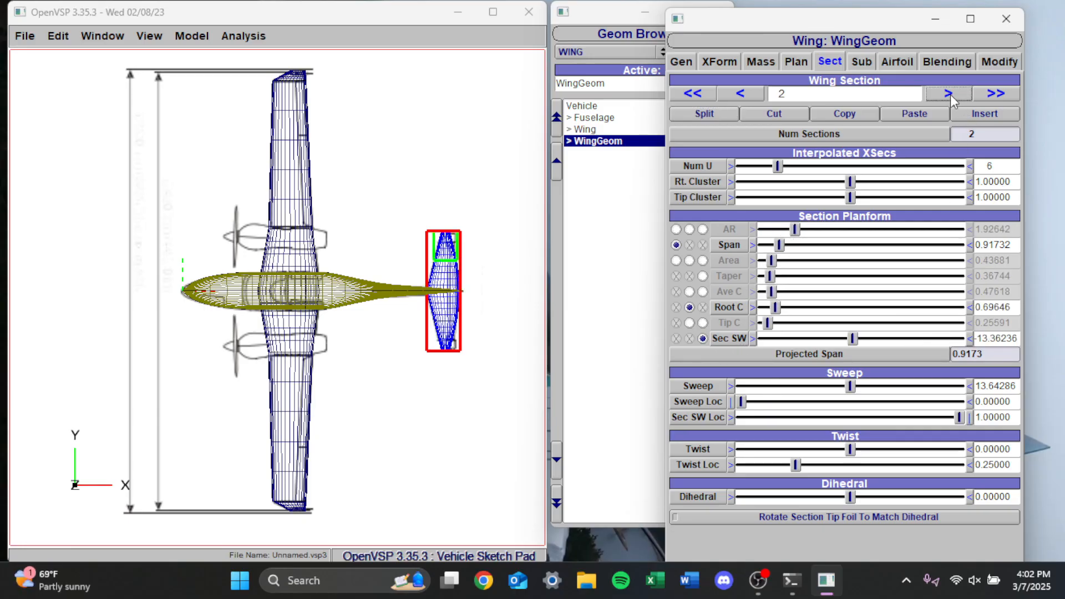
{"action": "left_click_drag", "start_coordinate": [853, 339], "coordinate": [866, 341]}
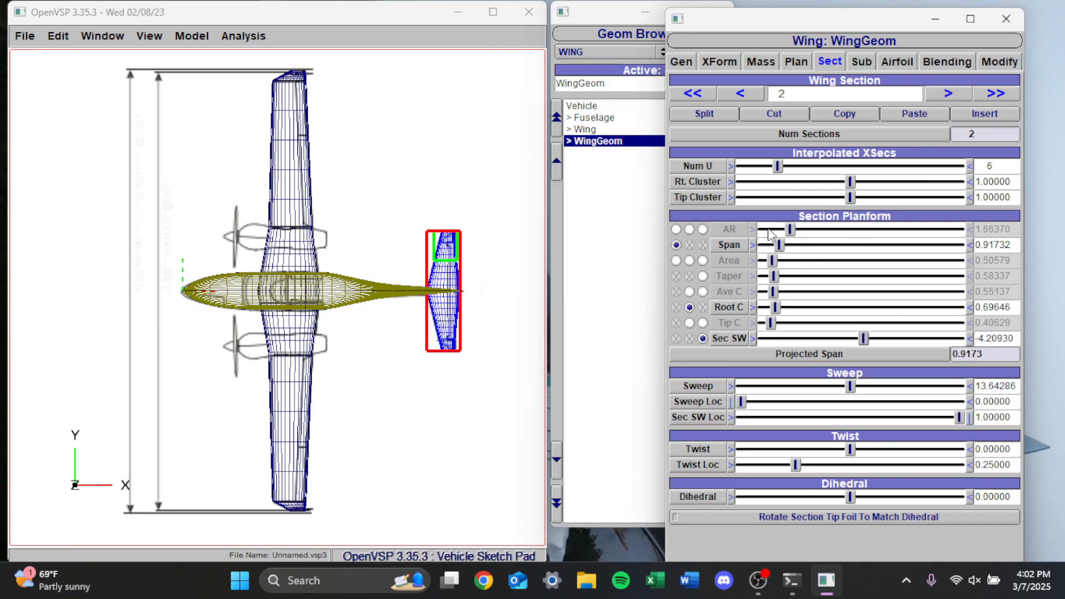
{"action": "mouse_move", "coordinate": [850, 387]}
{"action": "left_mouse_down"}
{"action": "mouse_move", "coordinate": [903, 390]}
{"action": "mouse_move", "coordinate": [855, 389]}
{"action": "left_mouse_up"}
{"action": "left_click", "coordinate": [750, 99]}
{"action": "mouse_move", "coordinate": [781, 246]}
{"action": "left_mouse_down"}
{"action": "mouse_move", "coordinate": [797, 244]}
{"action": "mouse_move", "coordinate": [773, 250]}
{"action": "left_mouse_up"}
Set the sweep of tail section 2 to 45 and deselect the tail surface
{"action": "left_click", "coordinate": [948, 93]}
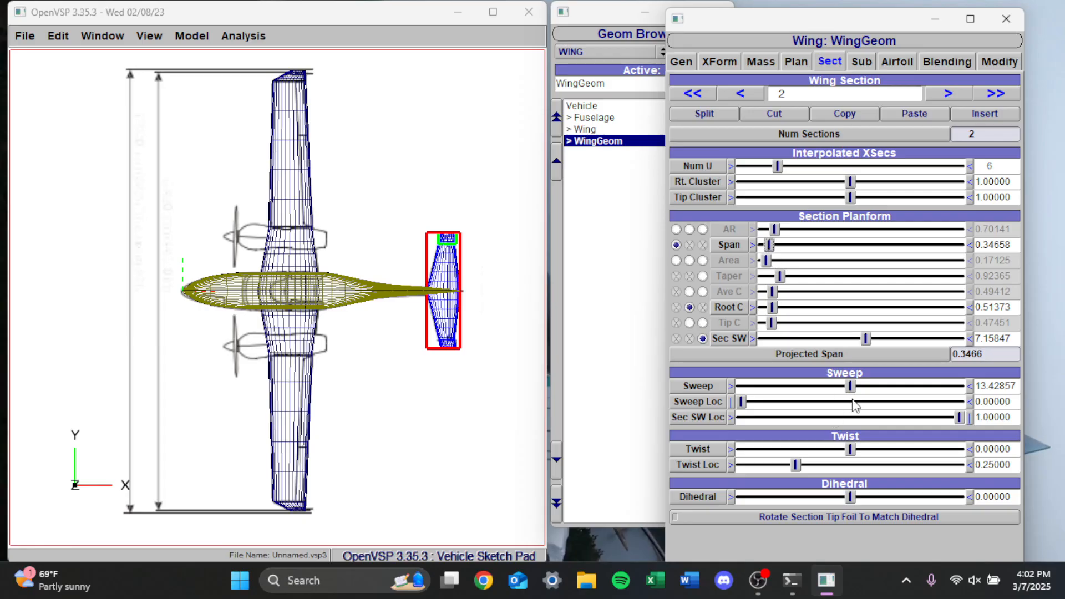
{"action": "double_click", "coordinate": [993, 386]}
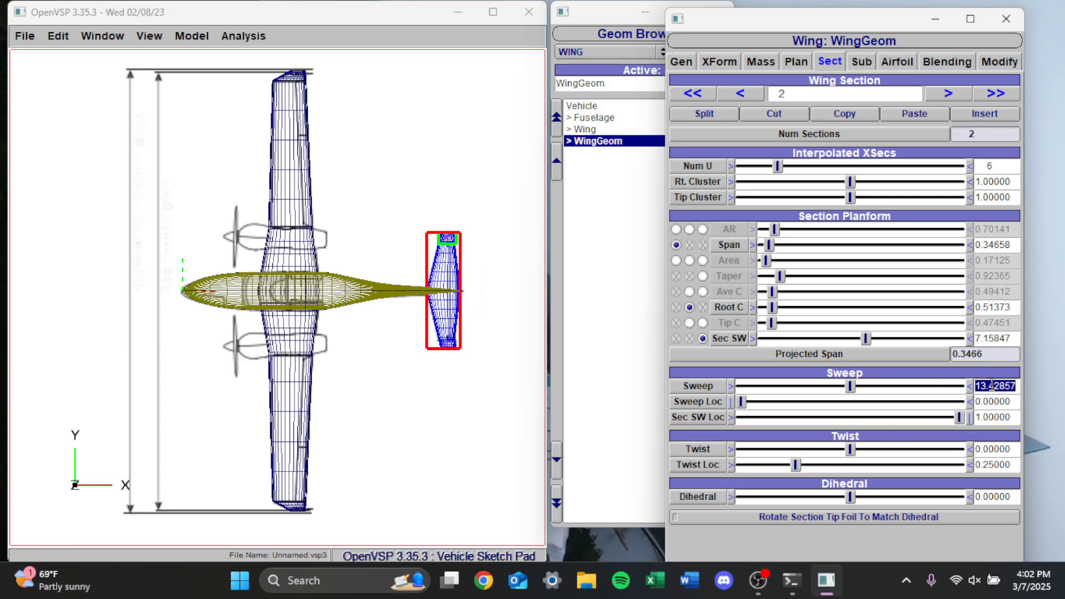
{"action": "type", "text": "45"}
{"action": "key", "text": "Return"}
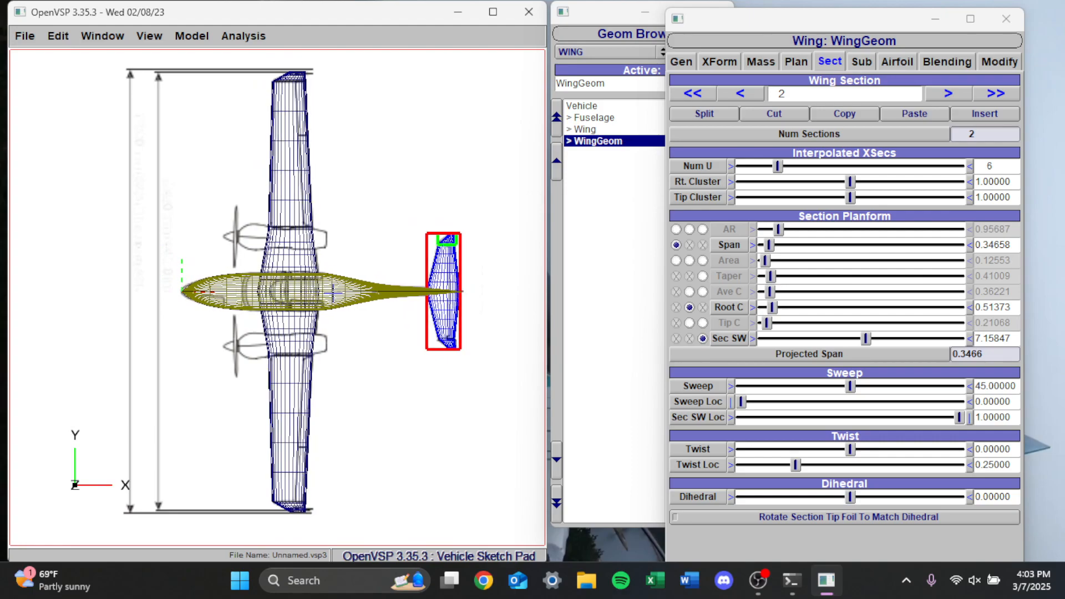
{"action": "left_click", "coordinate": [564, 251]}
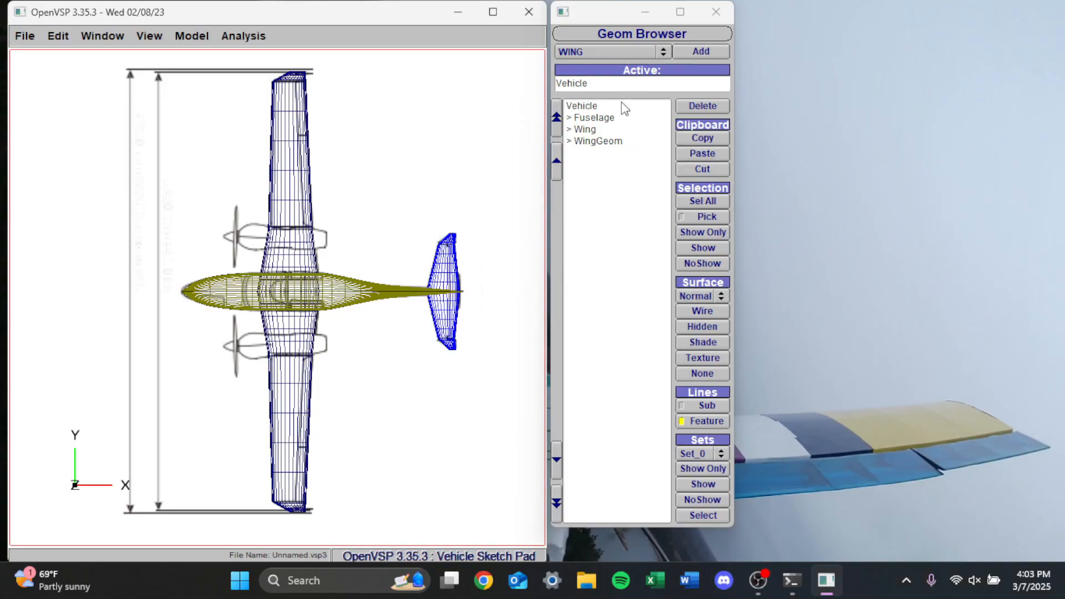
Rename the tail surface component as HT
{"action": "left_click", "coordinate": [597, 141]}
{"action": "left_click", "coordinate": [680, 61]}
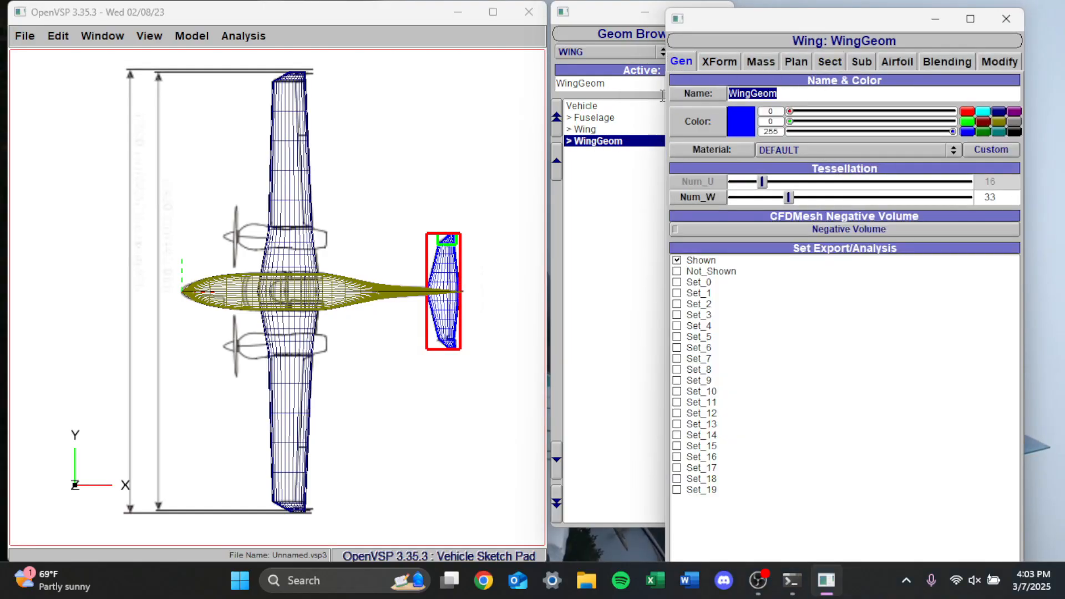
{"action": "type", "text": "HT"}
{"action": "key", "text": "Return"}
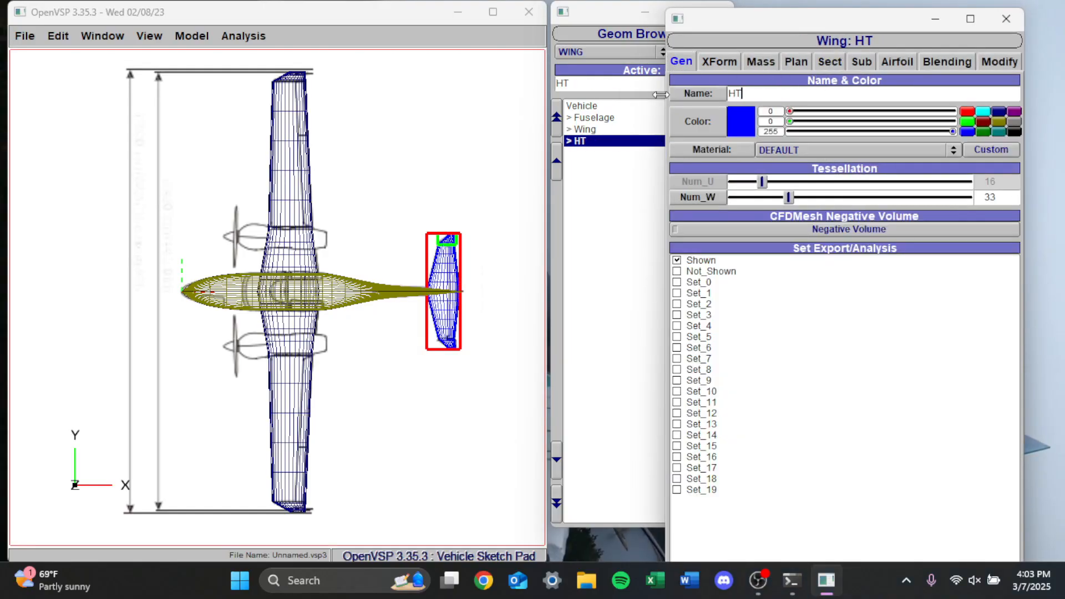
{"action": "left_click", "coordinate": [830, 61]}
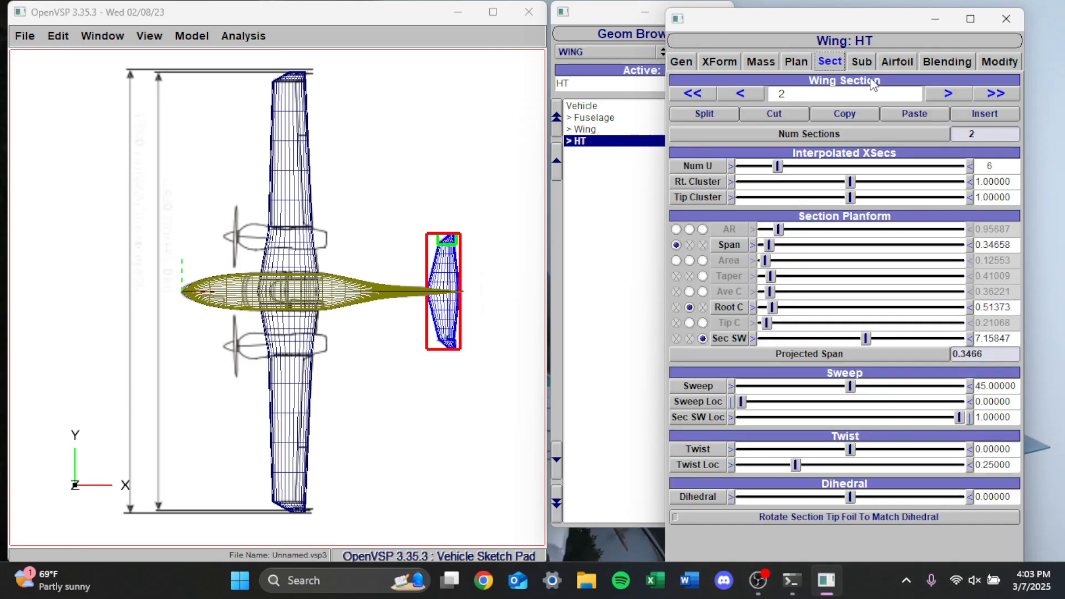
{"action": "left_click", "coordinate": [755, 93]}
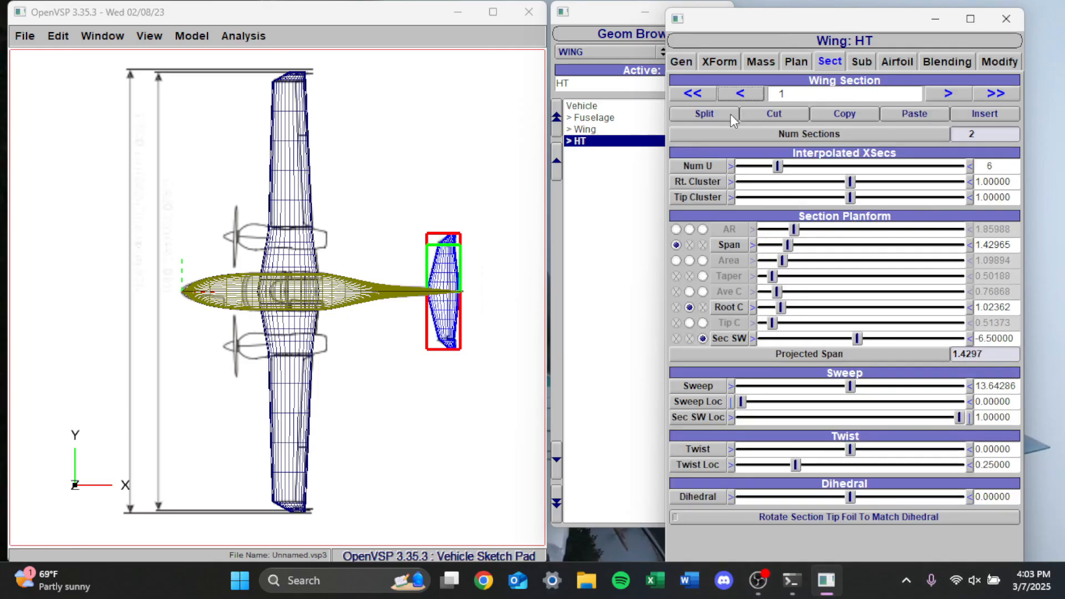
{"action": "left_click", "coordinate": [929, 95]}
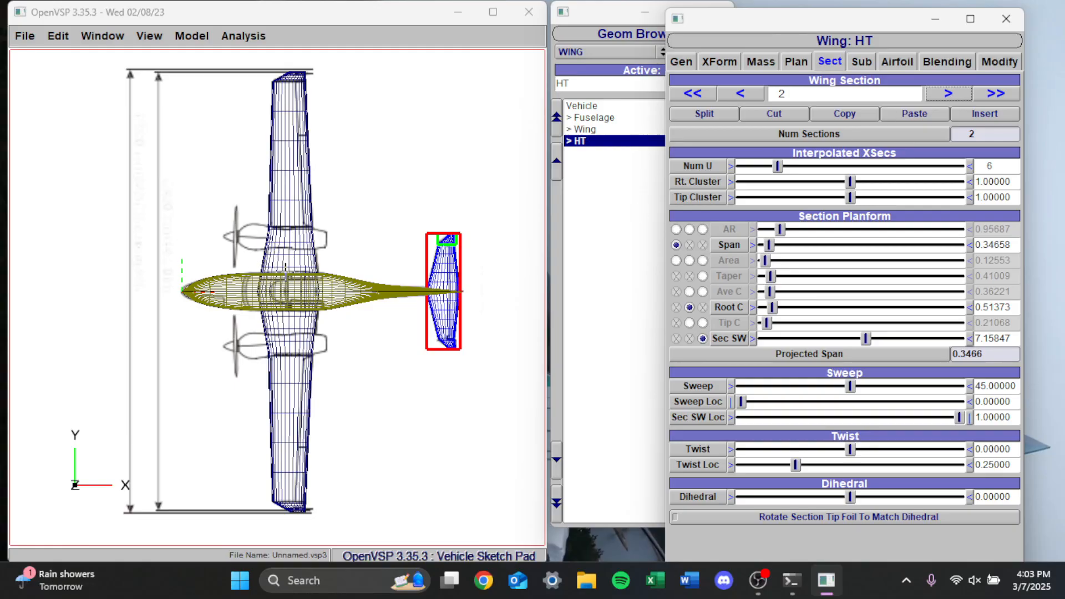
Add a new fuselage component and name it Nacelles
{"action": "left_click", "coordinate": [617, 52]}
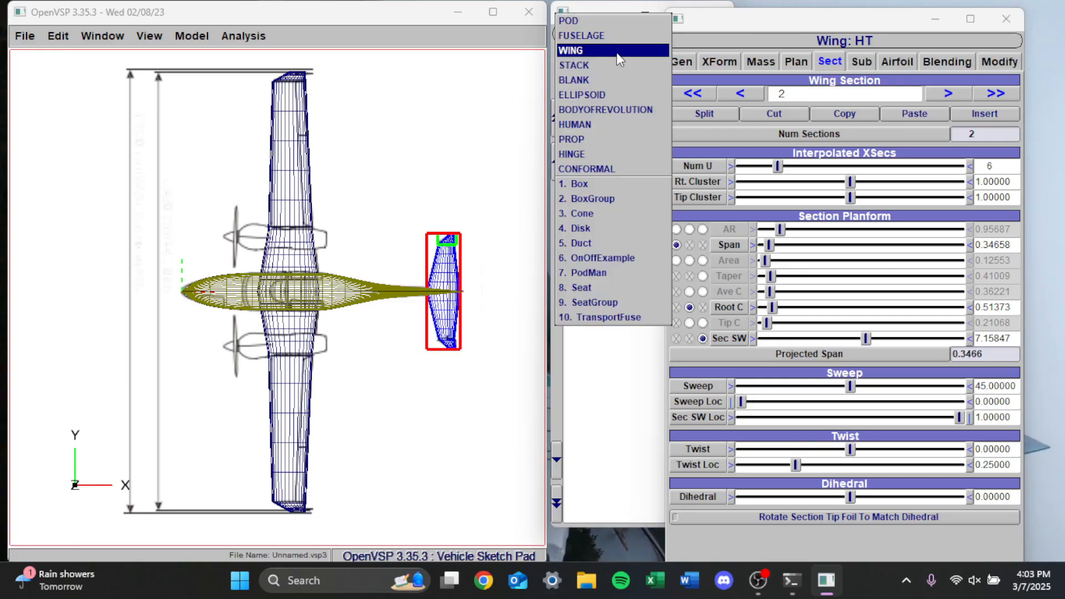
{"action": "left_click", "coordinate": [588, 34]}
{"action": "left_click", "coordinate": [599, 180]}
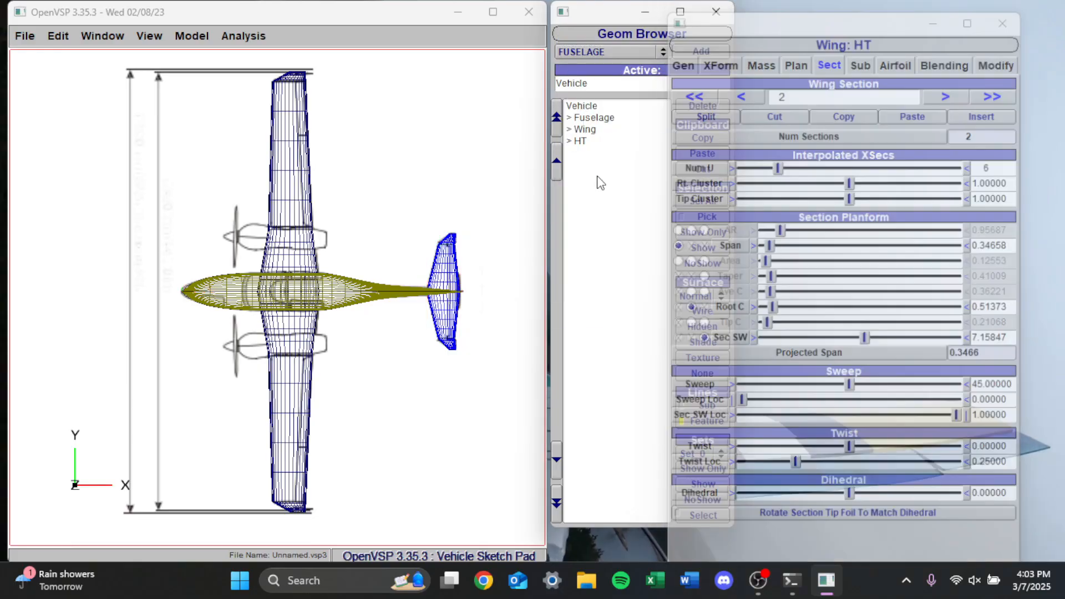
{"action": "left_click", "coordinate": [701, 49]}
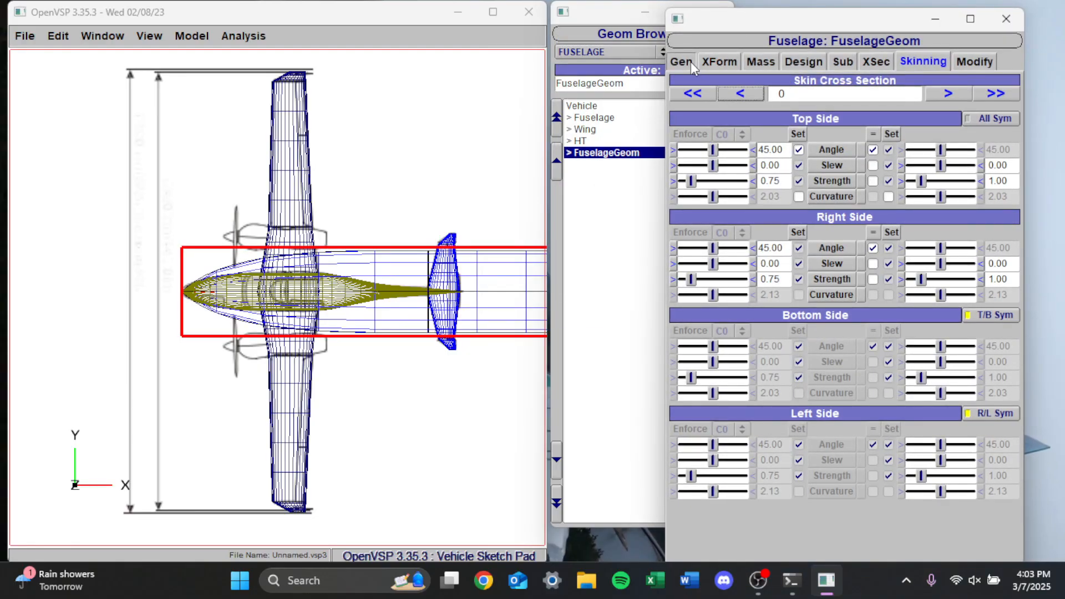
{"action": "left_click", "coordinate": [681, 61]}
{"action": "type", "text": "Na"}
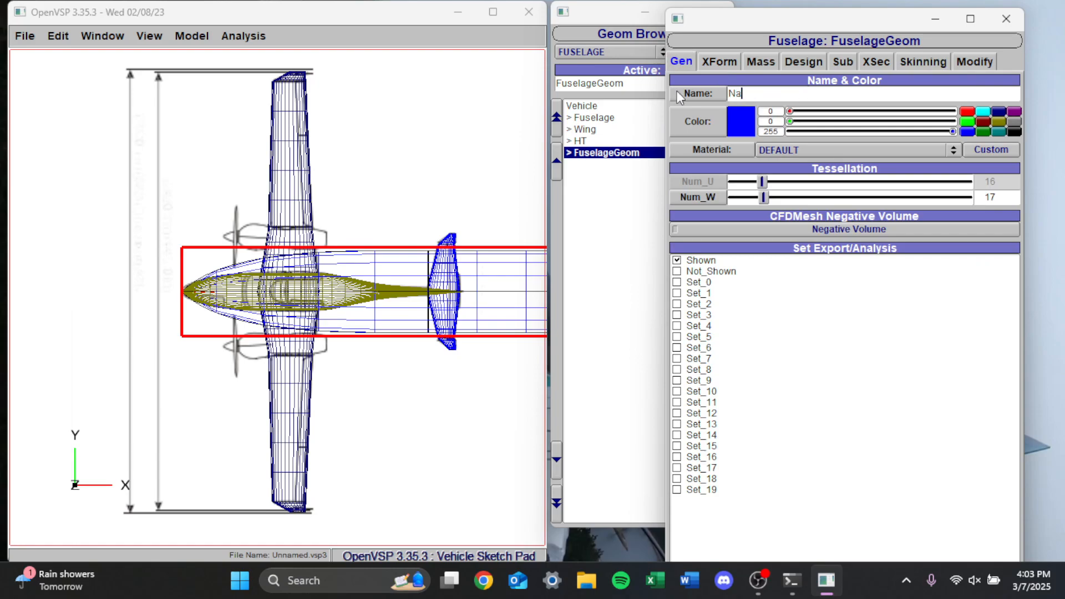
{"action": "type", "text": "celles"}
{"action": "key", "text": "Return"}
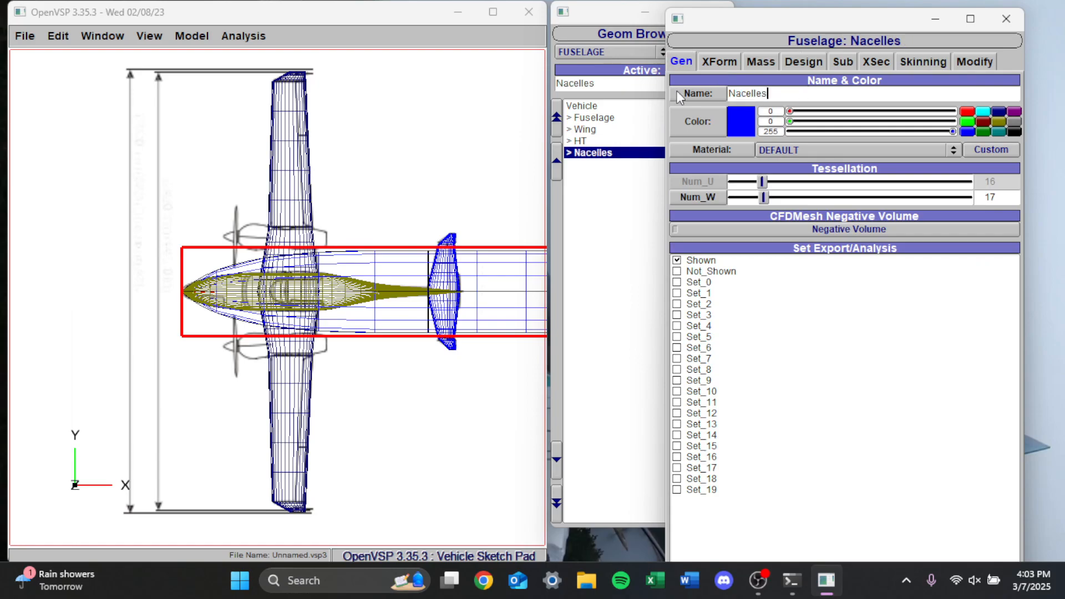
Mirror the nacelle across the XZ plane and align it with the blueprint engines at XLoc about 1.230 and YLoc about 1.639
{"action": "left_click", "coordinate": [724, 61]}
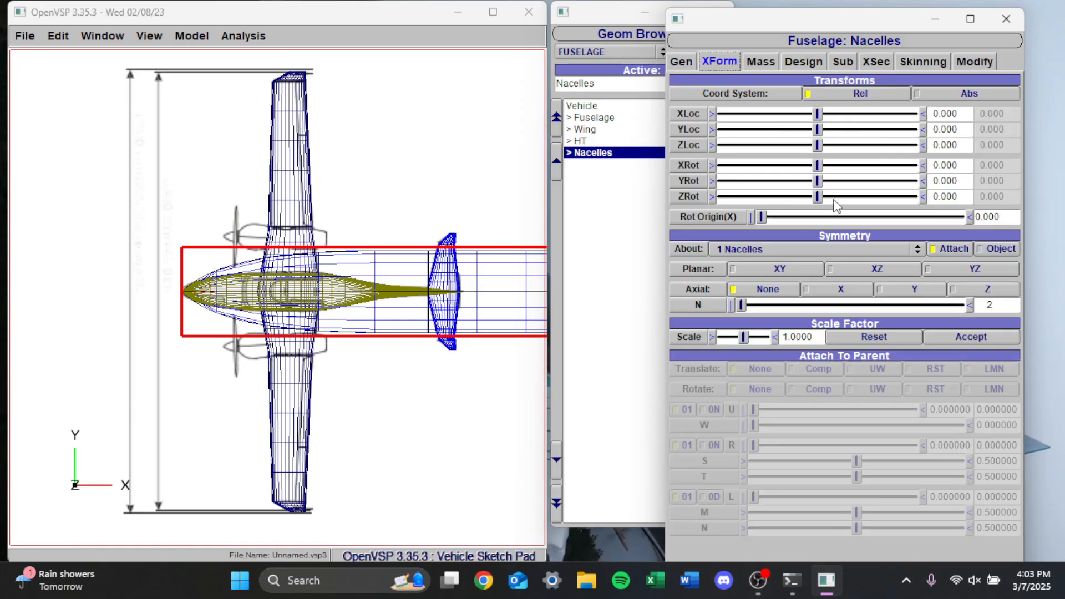
{"action": "left_click", "coordinate": [854, 266]}
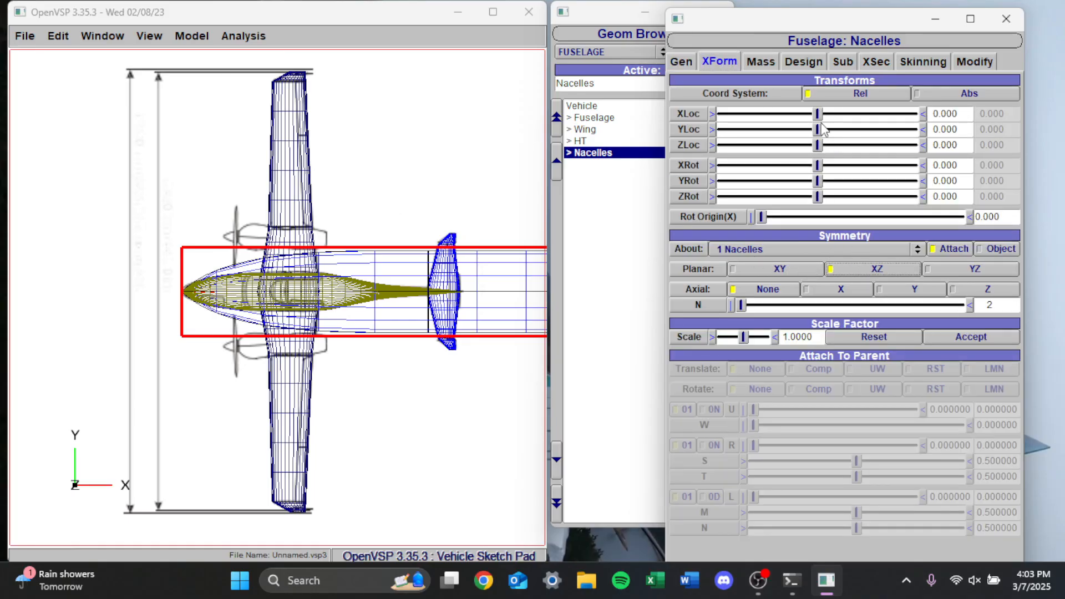
{"action": "left_click_drag", "start_coordinate": [818, 129], "coordinate": [836, 115]}
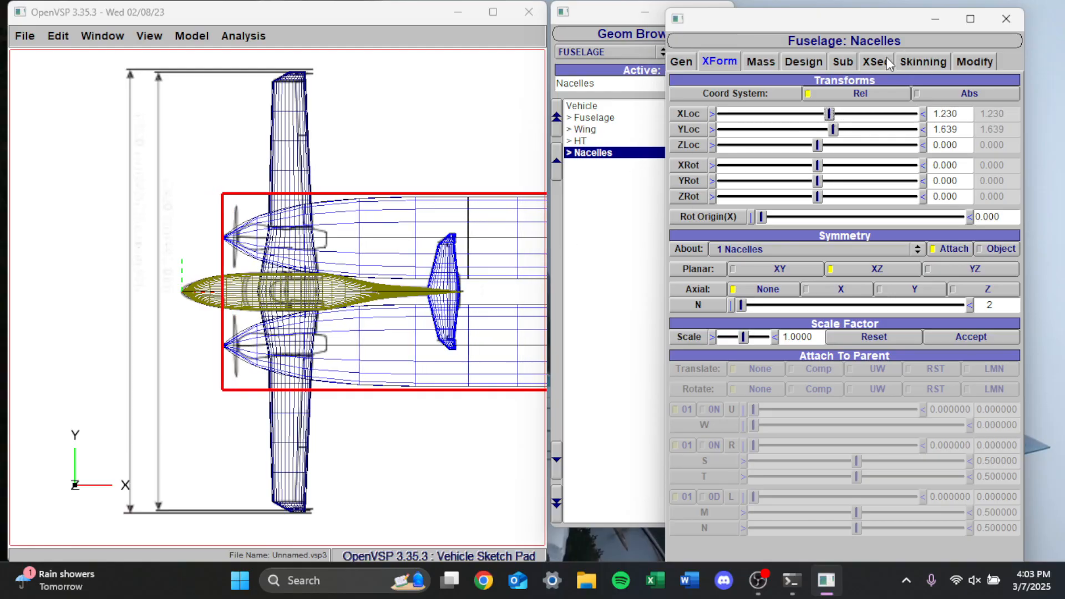
Shorten the nacelles to a length of about 3.196 to match the blueprint
{"action": "left_click", "coordinate": [805, 62]}
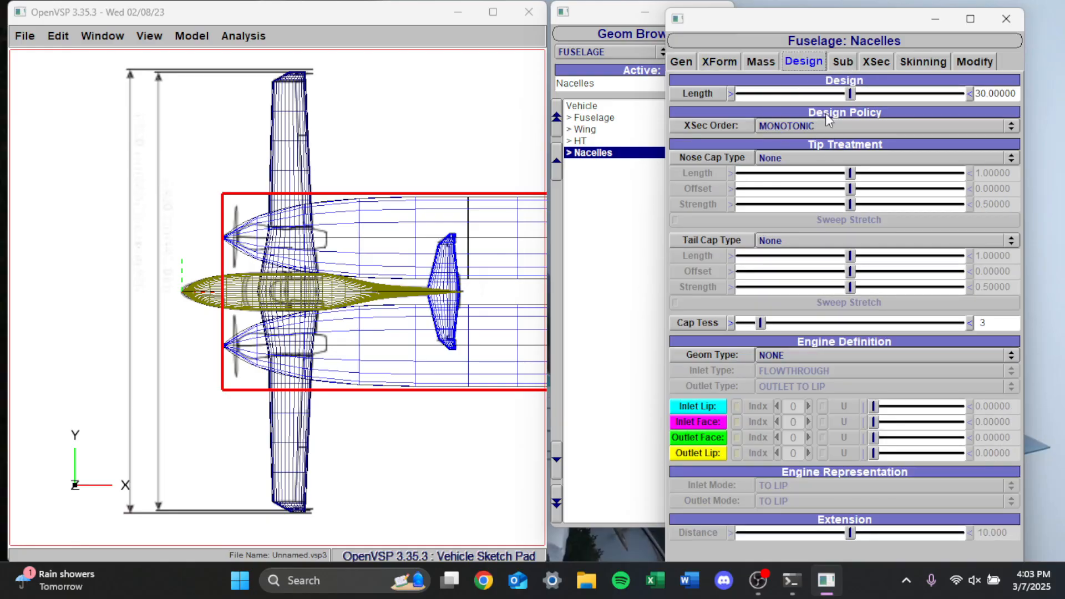
{"action": "left_click_drag", "start_coordinate": [855, 94], "coordinate": [734, 100]}
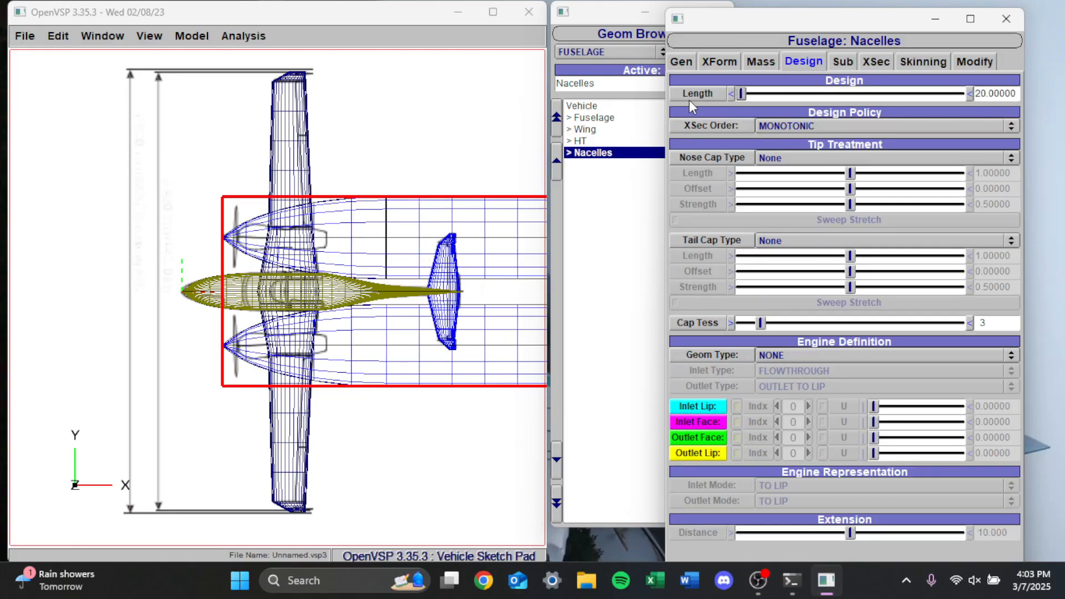
{"action": "left_click", "coordinate": [732, 94]}
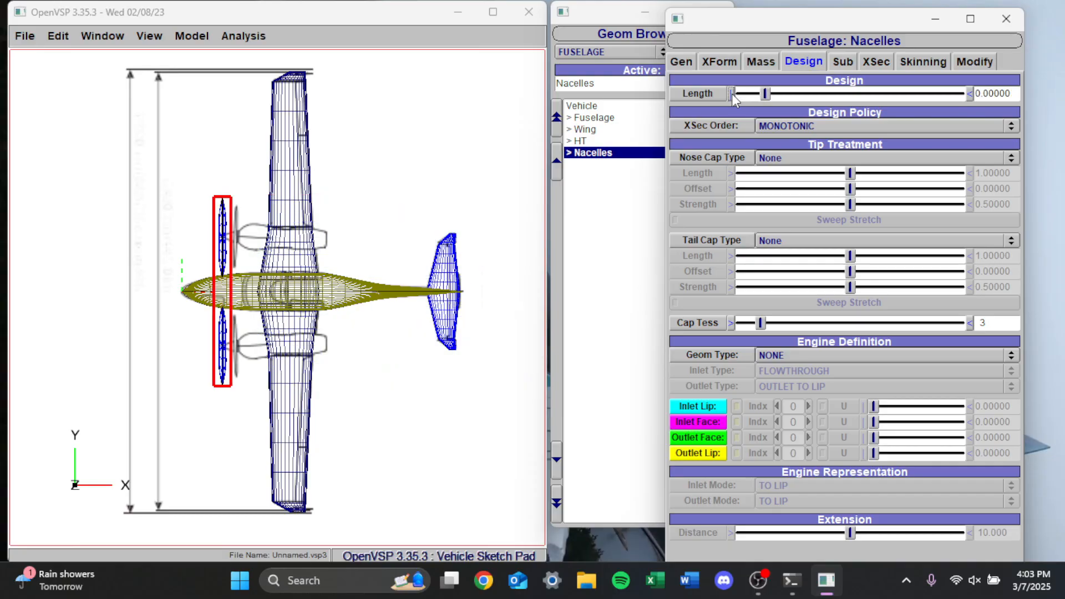
{"action": "left_click_drag", "start_coordinate": [771, 96], "coordinate": [781, 97]}
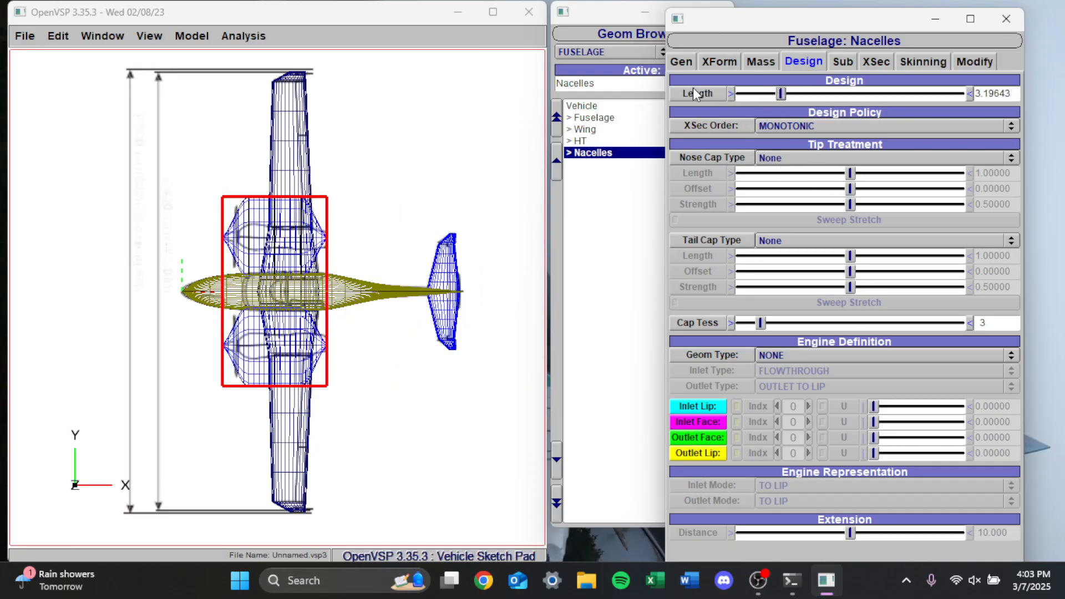
Set the X position of nacelle cross section 1 to 0.15
{"action": "left_click", "coordinate": [876, 61]}
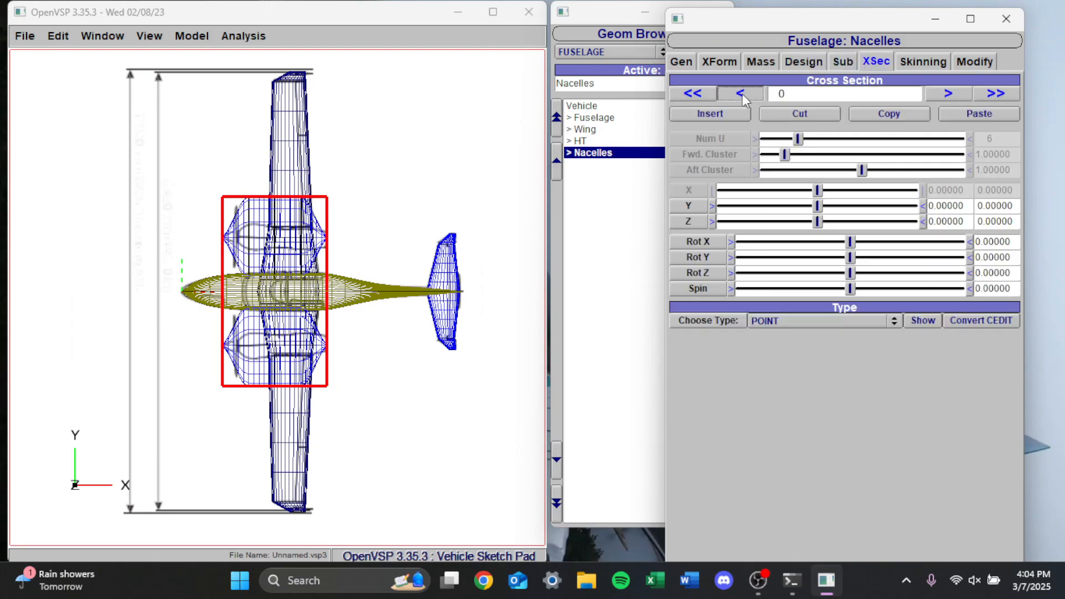
{"action": "left_click", "coordinate": [937, 96]}
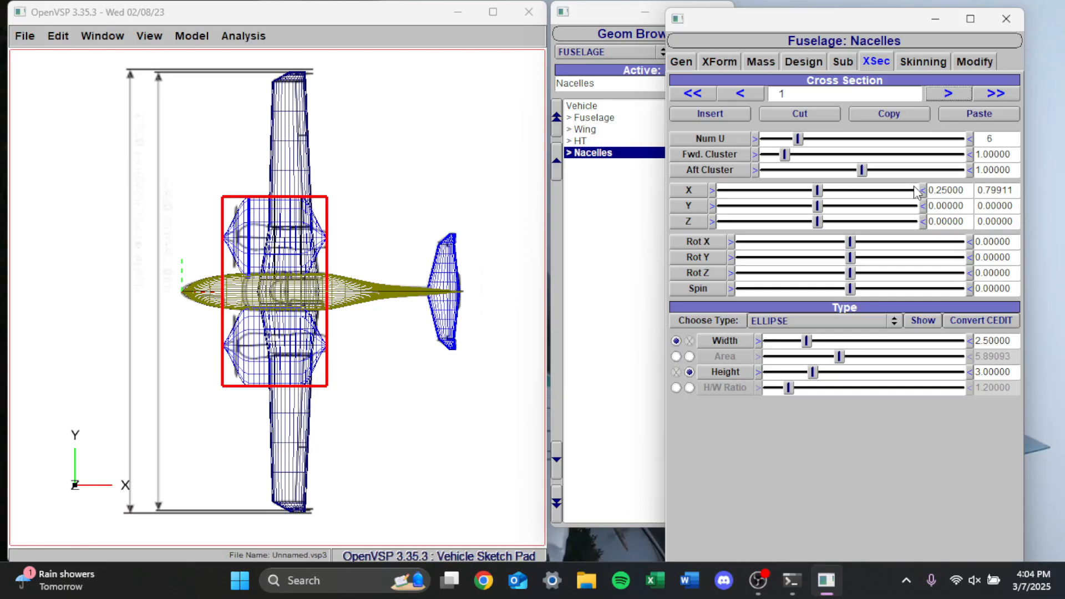
{"action": "double_click", "coordinate": [949, 190]}
{"action": "type", "text": "0.1"}
{"action": "key", "text": "Return"}
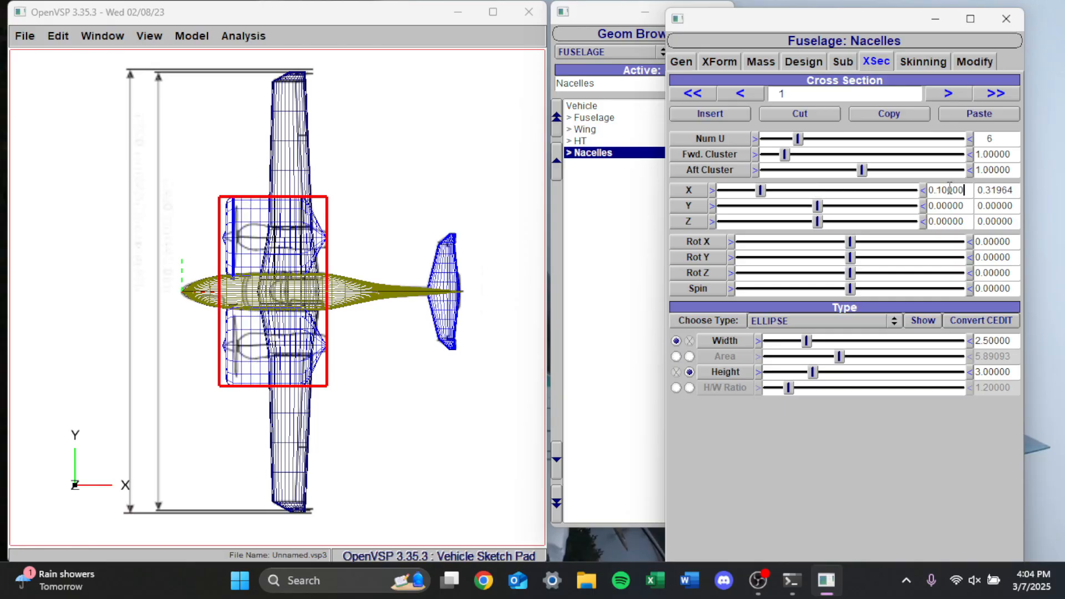
{"action": "key", "text": "BackSpace"}
{"action": "key", "text": "BackSpace"}
{"action": "key", "text": "BackSpace"}
{"action": "type", "text": "5"}
{"action": "key", "text": "Return"}
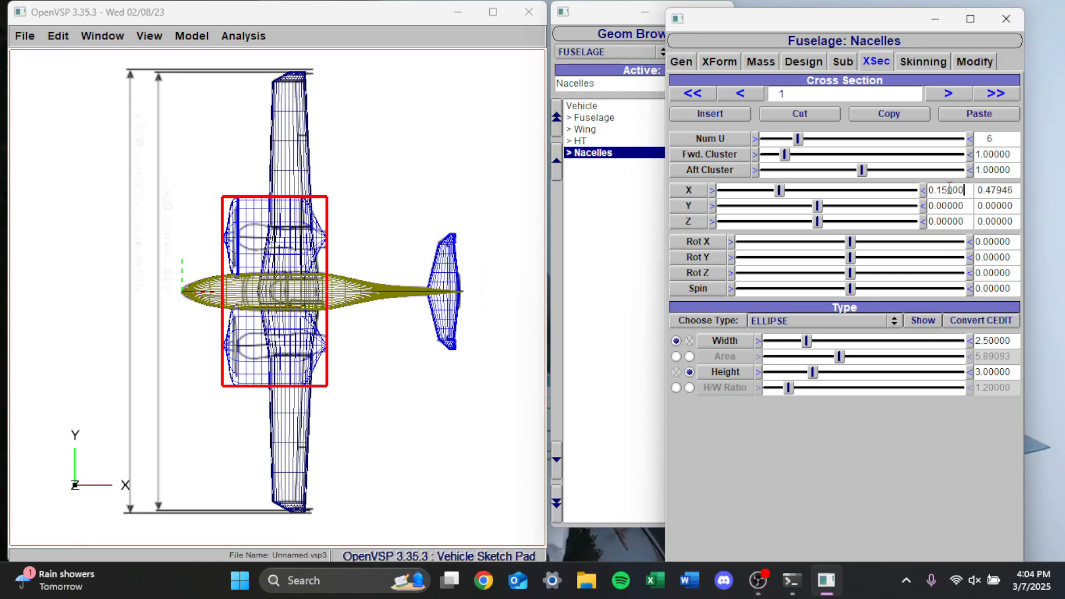
Change nacelle cross section 1 to a CIRCLE with a diameter of about 0.389
{"action": "left_click", "coordinate": [804, 320]}
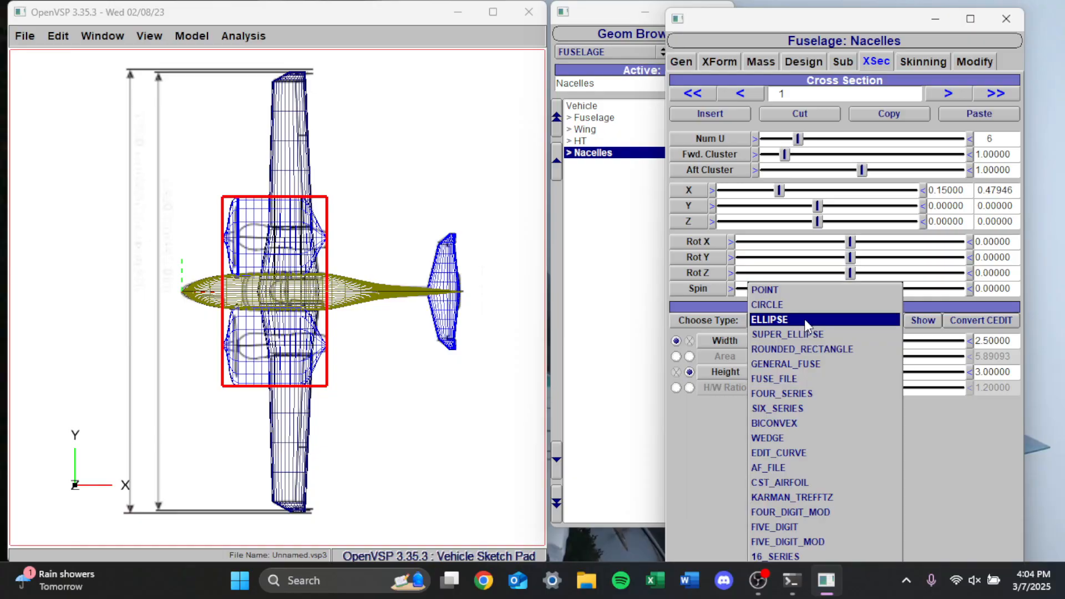
{"action": "left_click", "coordinate": [800, 304]}
{"action": "left_click_drag", "start_coordinate": [803, 343], "coordinate": [765, 338]}
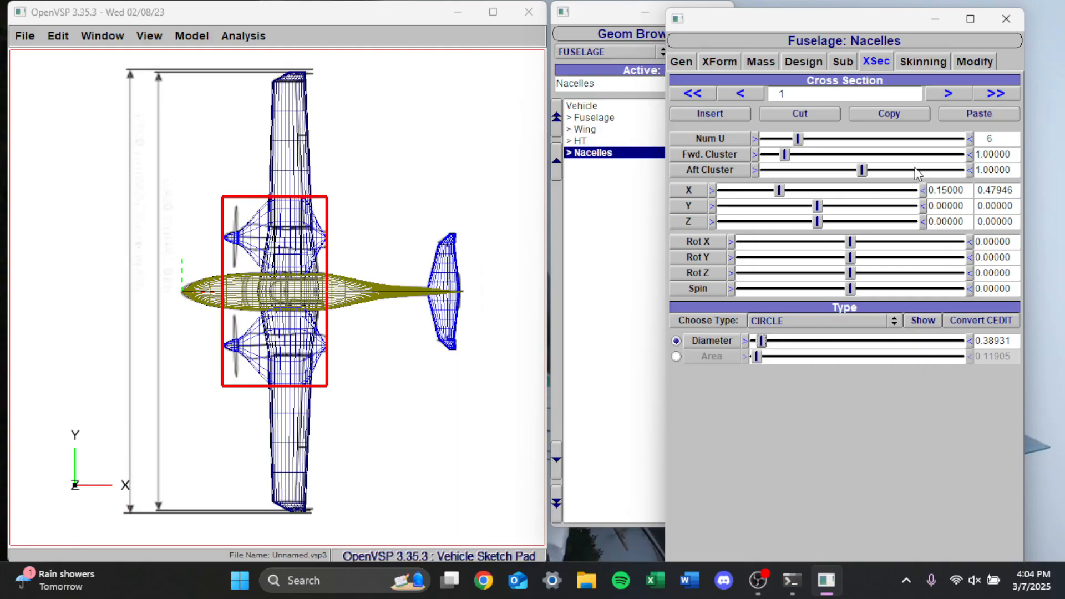
Make nacelle cross section 2 a CIRCLE about 0.973 in diameter and move it to X about 0.290
{"action": "left_click", "coordinate": [948, 94]}
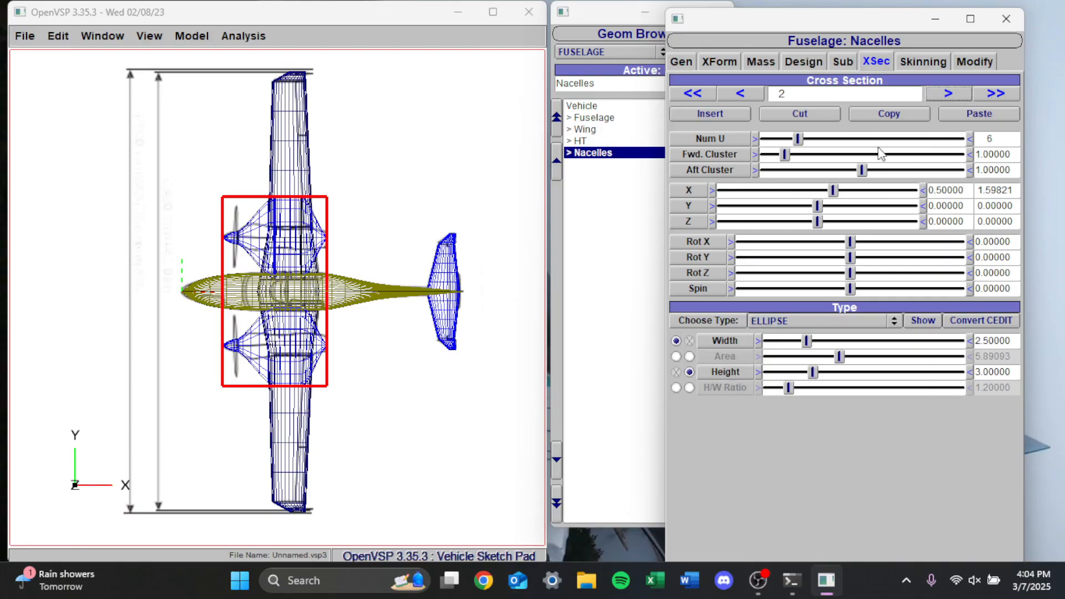
{"action": "left_click", "coordinate": [825, 322]}
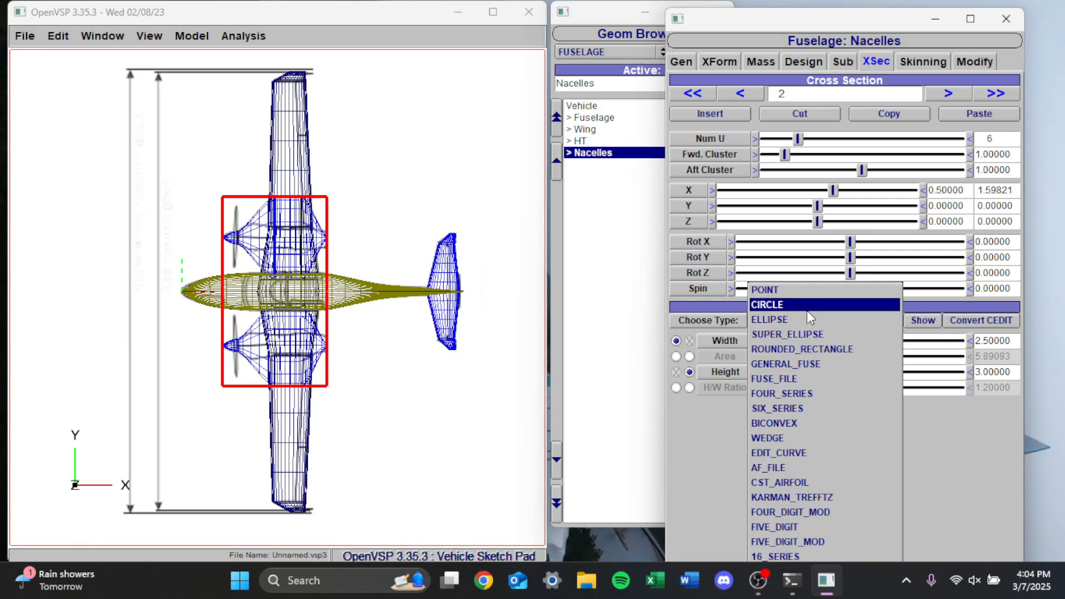
{"action": "left_click", "coordinate": [810, 305]}
{"action": "left_click_drag", "start_coordinate": [792, 344], "coordinate": [772, 343]}
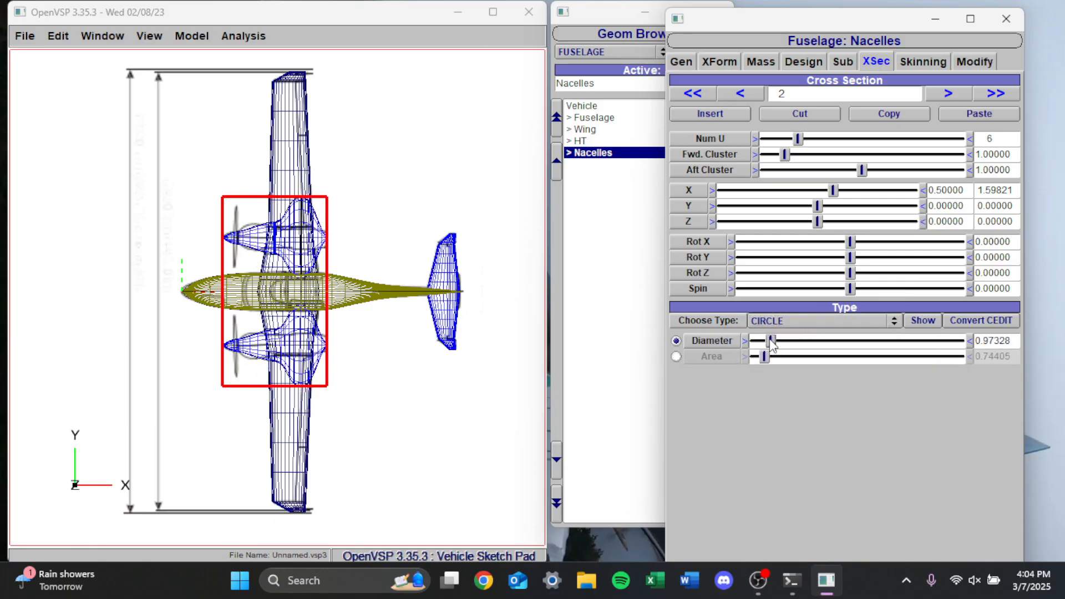
{"action": "left_click_drag", "start_coordinate": [833, 190], "coordinate": [767, 192]}
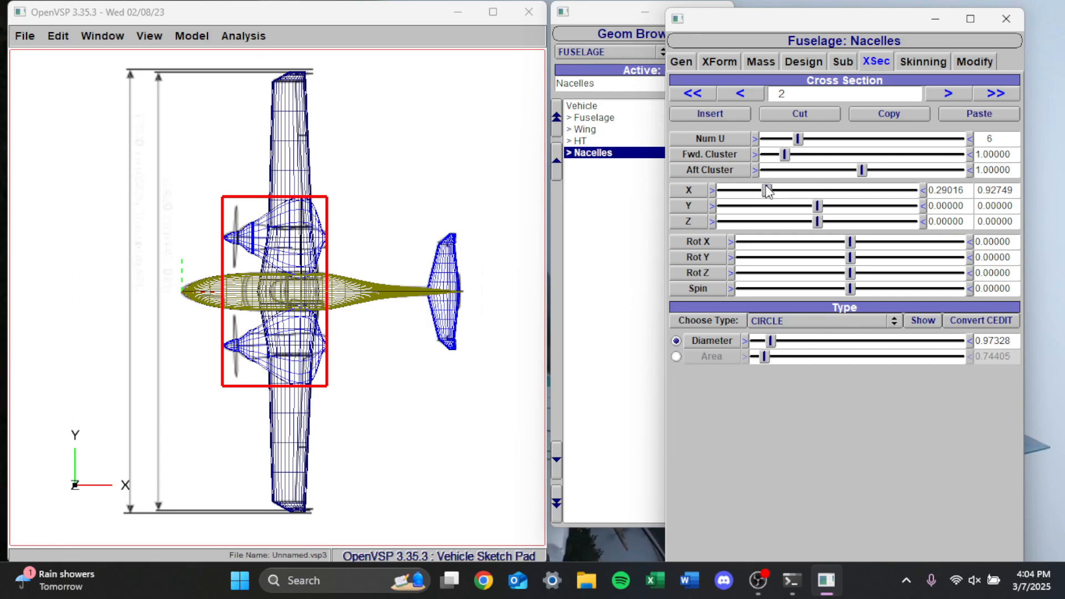
Make nacelle cross section 3 a CIRCLE about 0.730 in diameter and move it to X about 0.535
{"action": "left_click", "coordinate": [932, 94]}
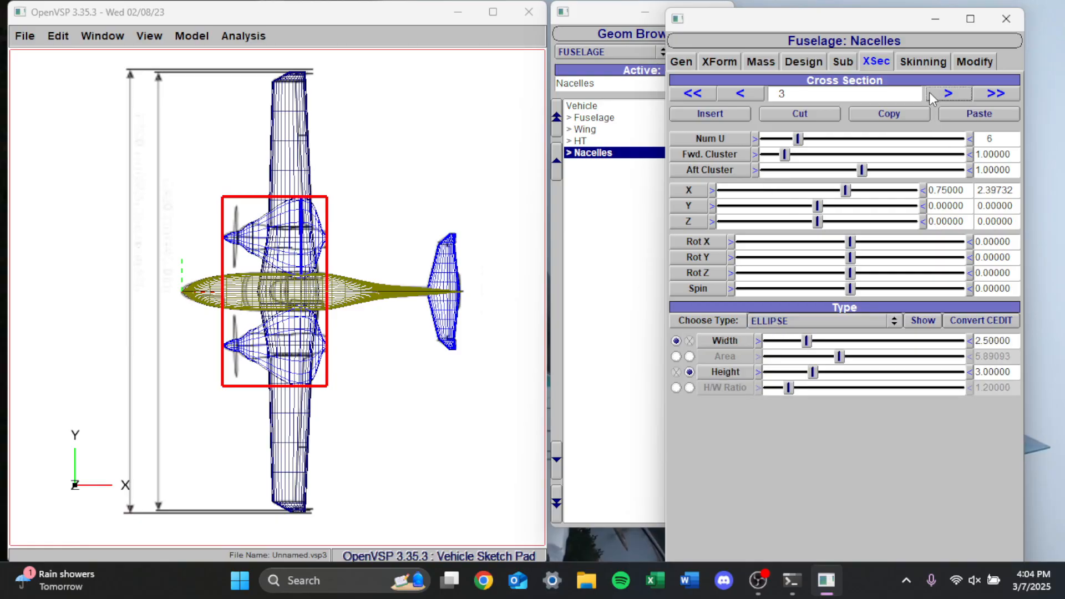
{"action": "left_click", "coordinate": [798, 322]}
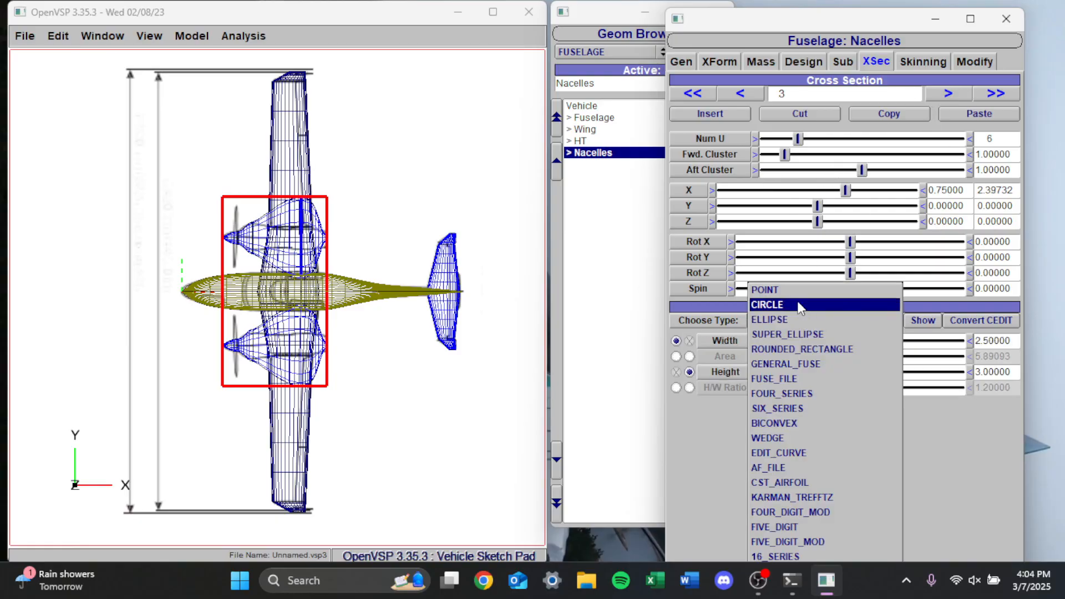
{"action": "left_click", "coordinate": [799, 305]}
{"action": "left_click_drag", "start_coordinate": [800, 341], "coordinate": [769, 326]}
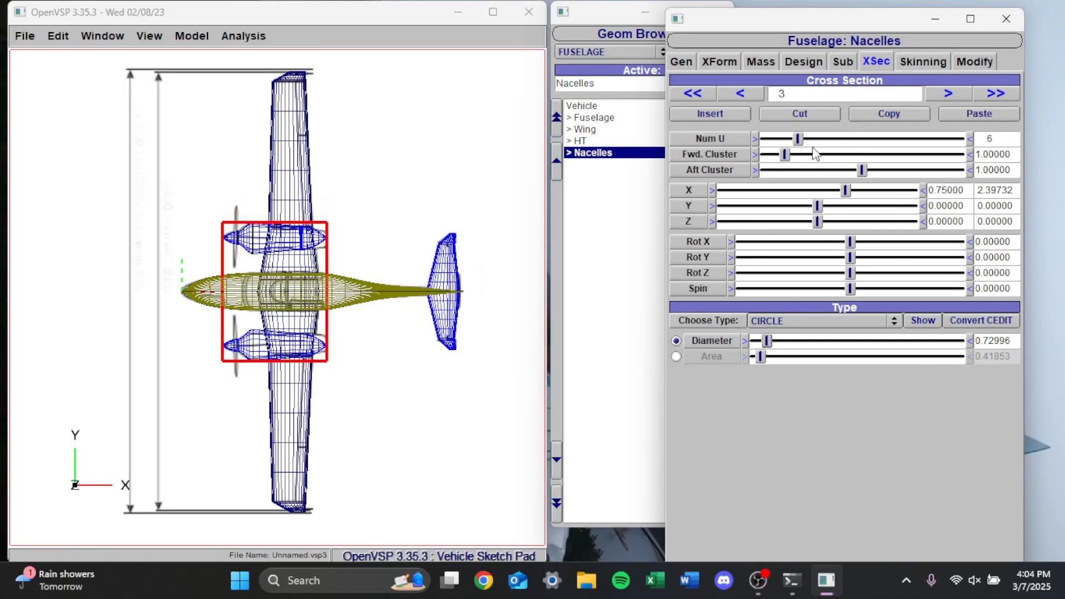
{"action": "left_click_drag", "start_coordinate": [845, 191], "coordinate": [788, 202]}
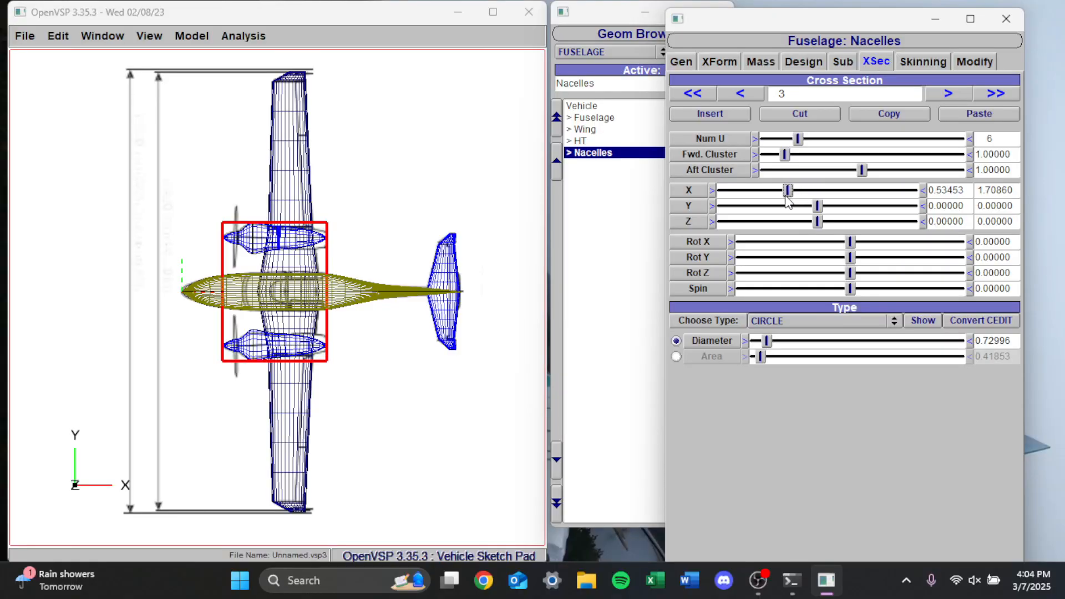